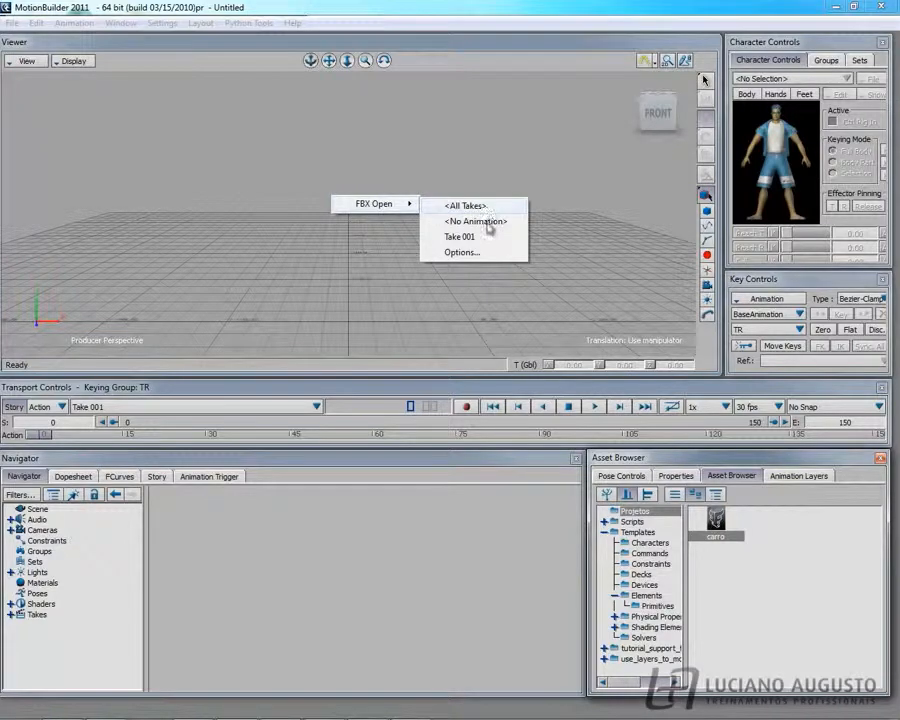
- Open the carro FBX file with all its takes
click(482, 207)
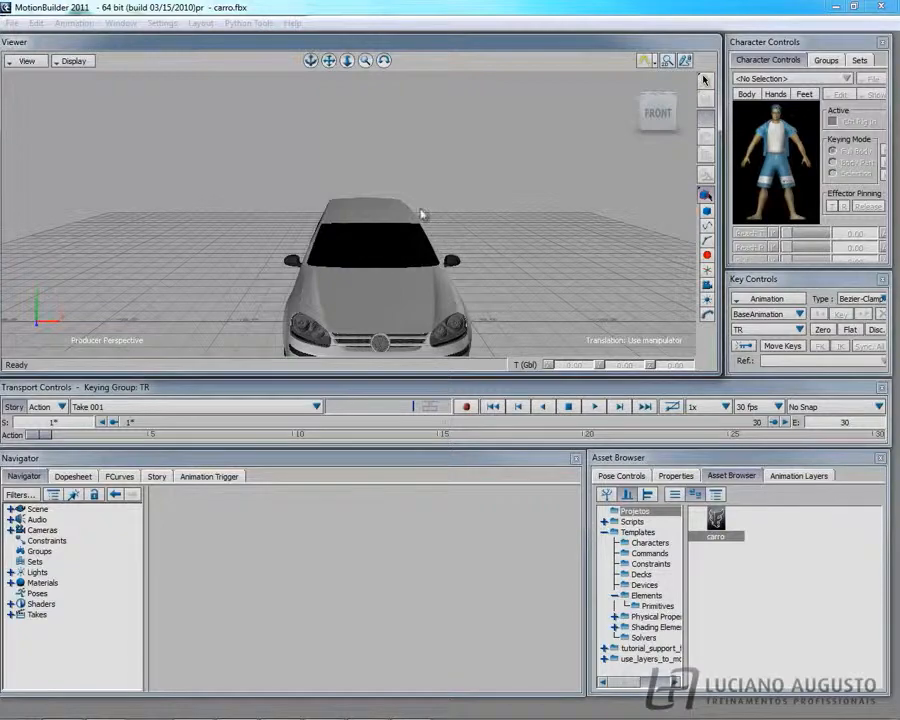
- Switch the keyboard configuration to Maya and try zooming out and orbiting around the car with it
click(164, 24)
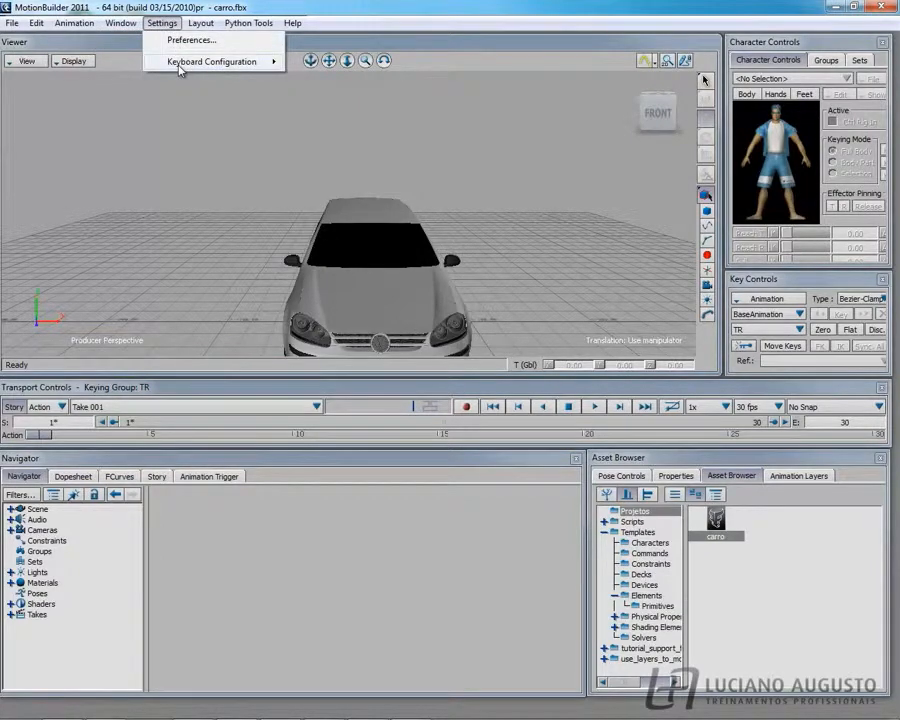
mouse_move(180, 66)
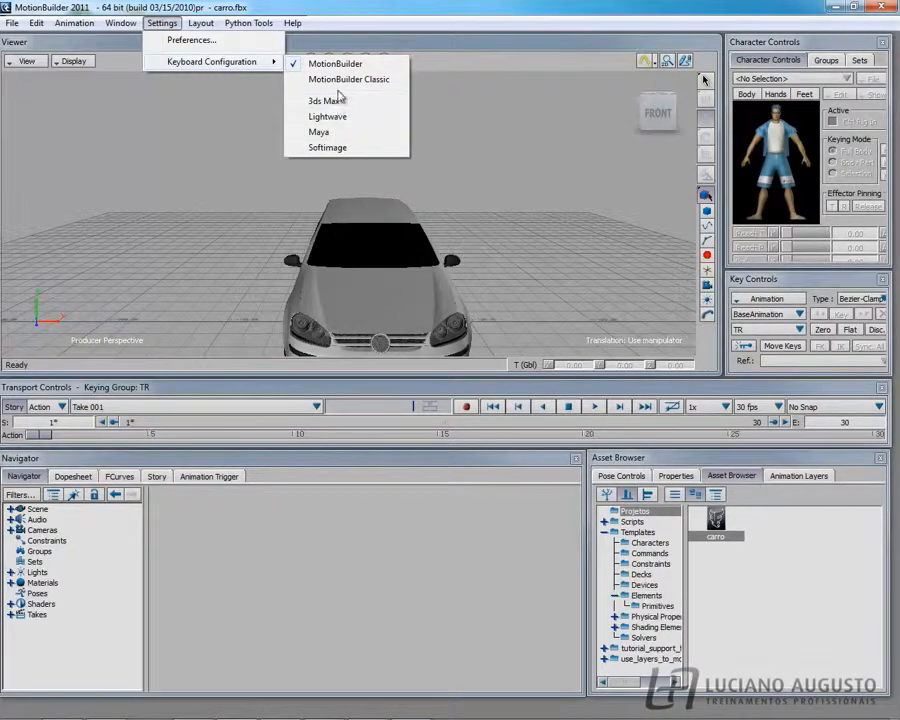
click(320, 132)
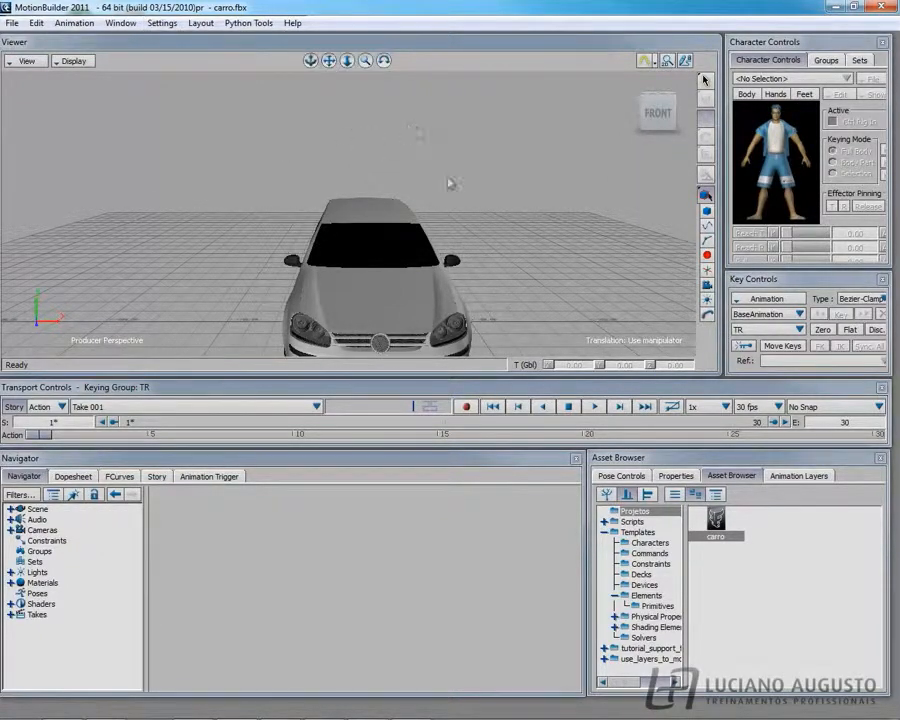
alt+right_drag(516, 308, 450, 229)
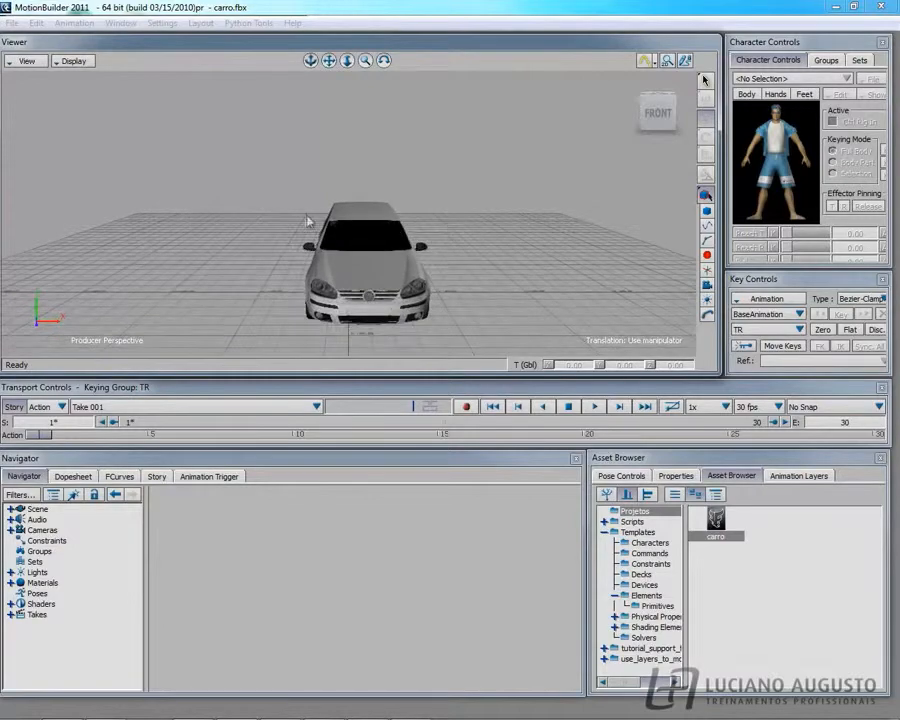
alt+drag(307, 219, 321, 135)
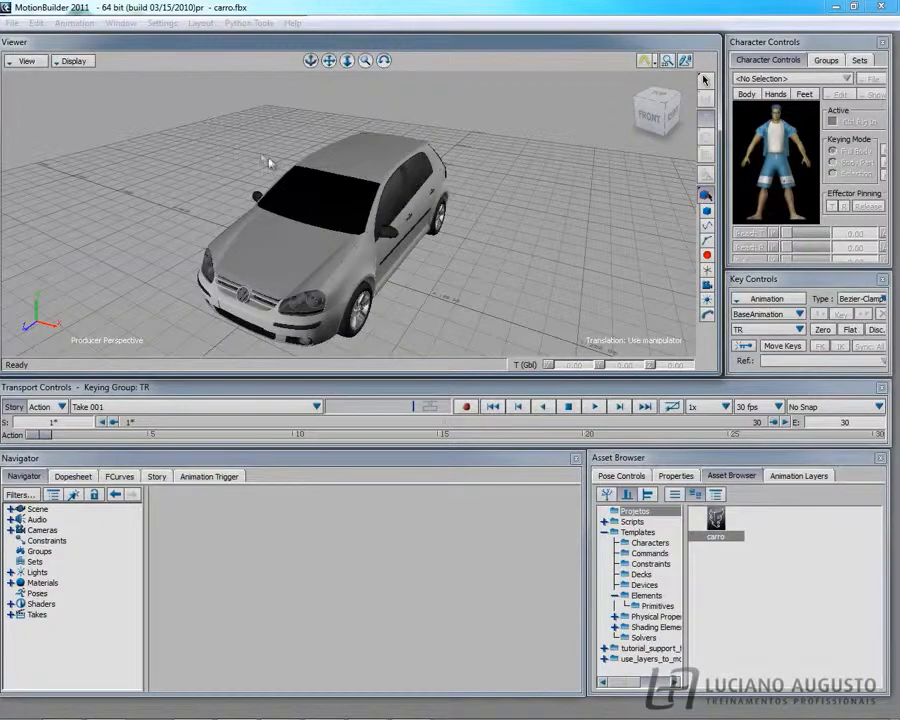
- Set the keyboard configuration back to MotionBuilder
click(164, 24)
mouse_move(150, 60)
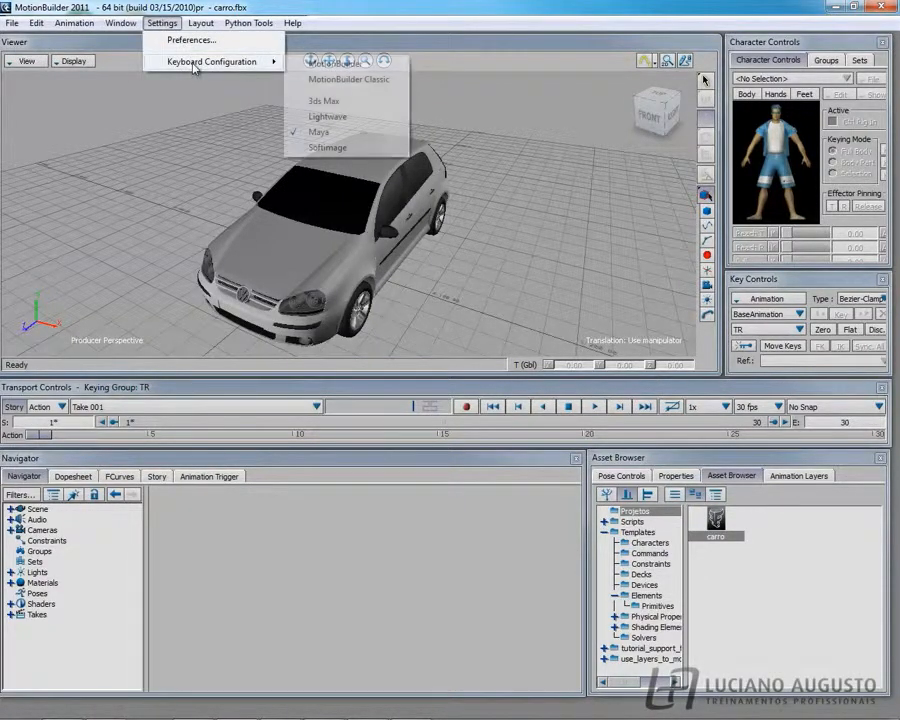
click(336, 64)
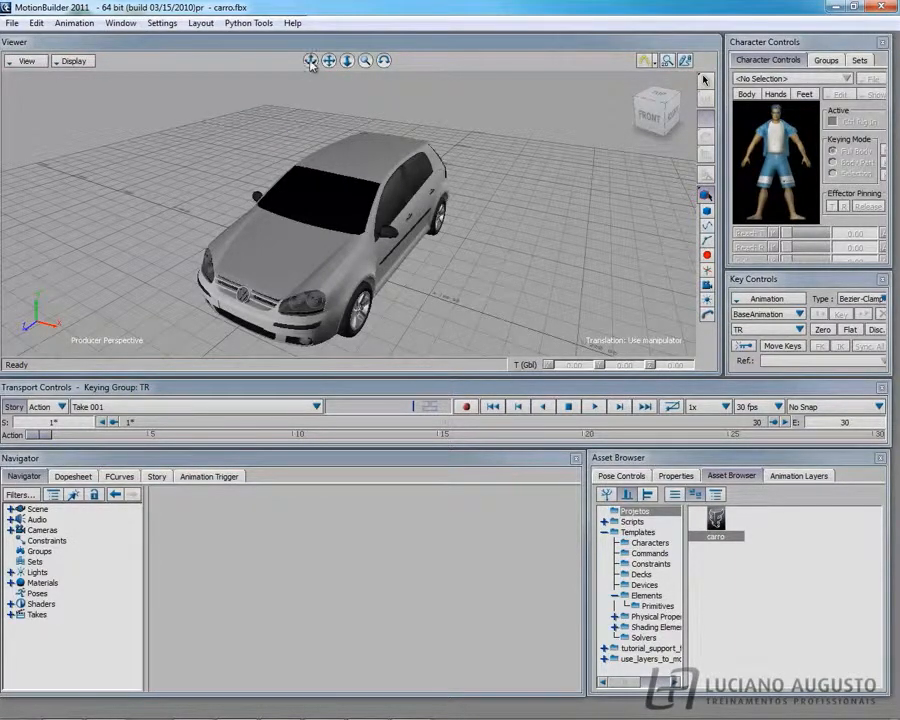
- Examine the car from several sides and distances by orbiting, panning and zooming the perspective view
drag(311, 63, 370, 73)
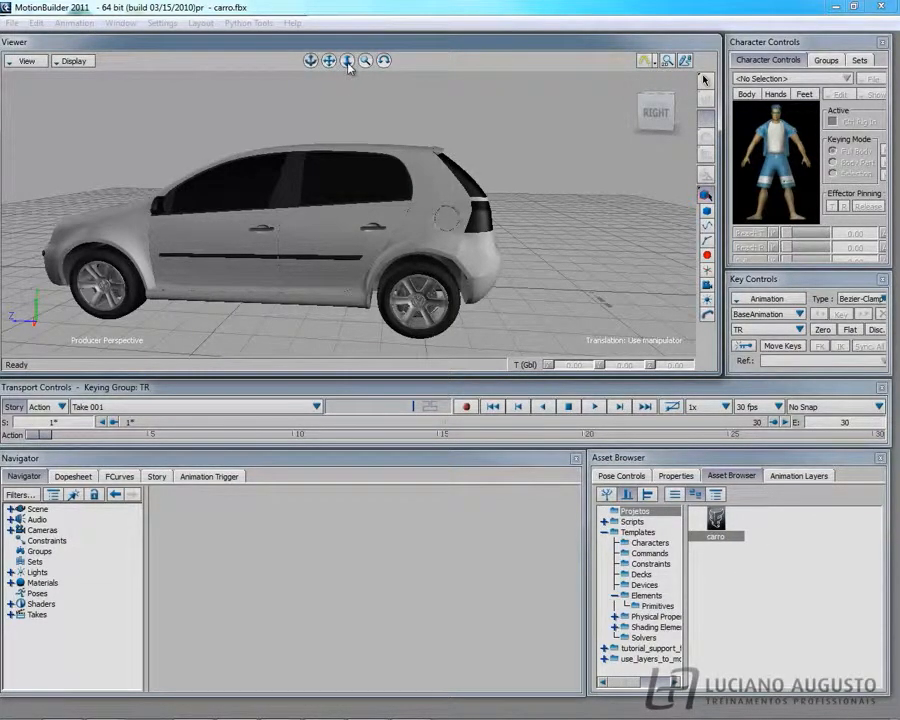
mouse_move(347, 61)
mouse_down()
mouse_move(347, 185)
mouse_move(348, 66)
mouse_move(505, 64)
mouse_move(370, 64)
mouse_move(347, 35)
mouse_move(347, 8)
mouse_move(347, 62)
mouse_up()
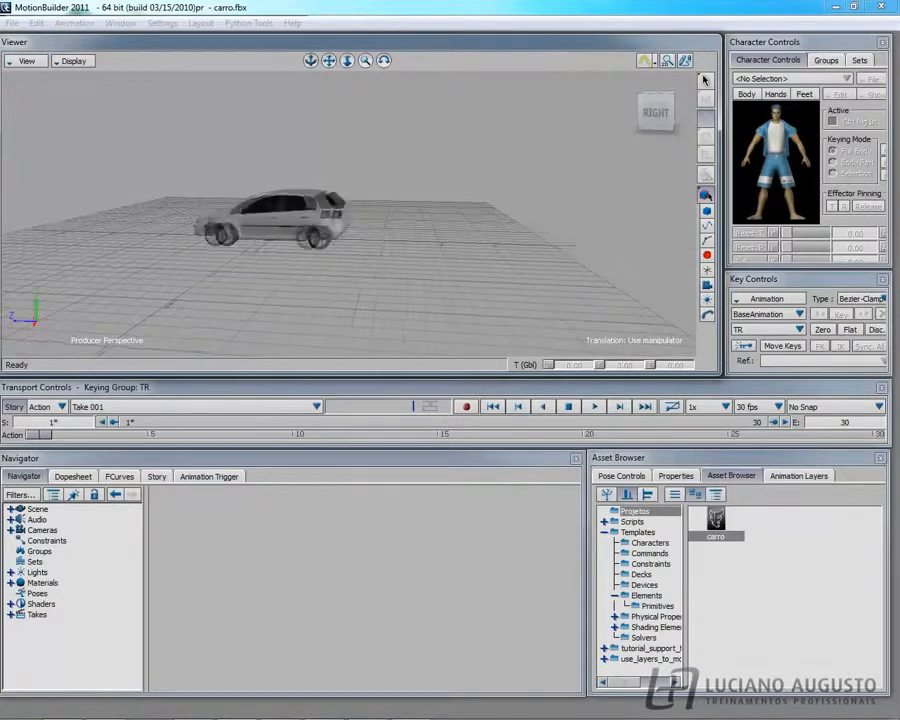
drag(347, 62, 400, 61)
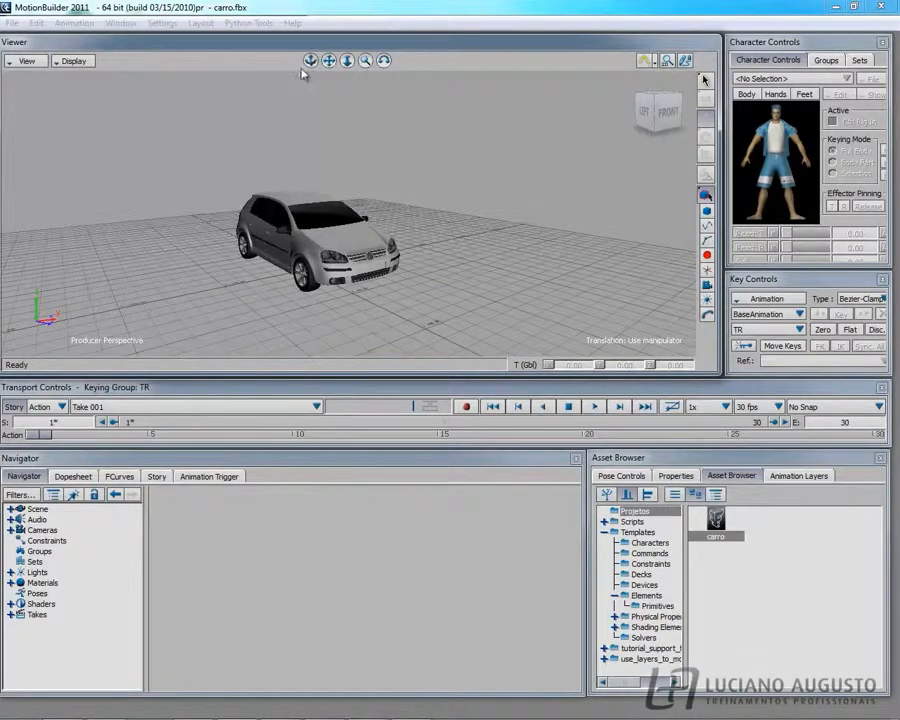
mouse_move(311, 62)
mouse_down()
mouse_move(322, 120)
mouse_move(315, 70)
mouse_move(191, 52)
mouse_move(335, 70)
mouse_move(440, 40)
mouse_move(436, 56)
mouse_move(310, 68)
mouse_up()
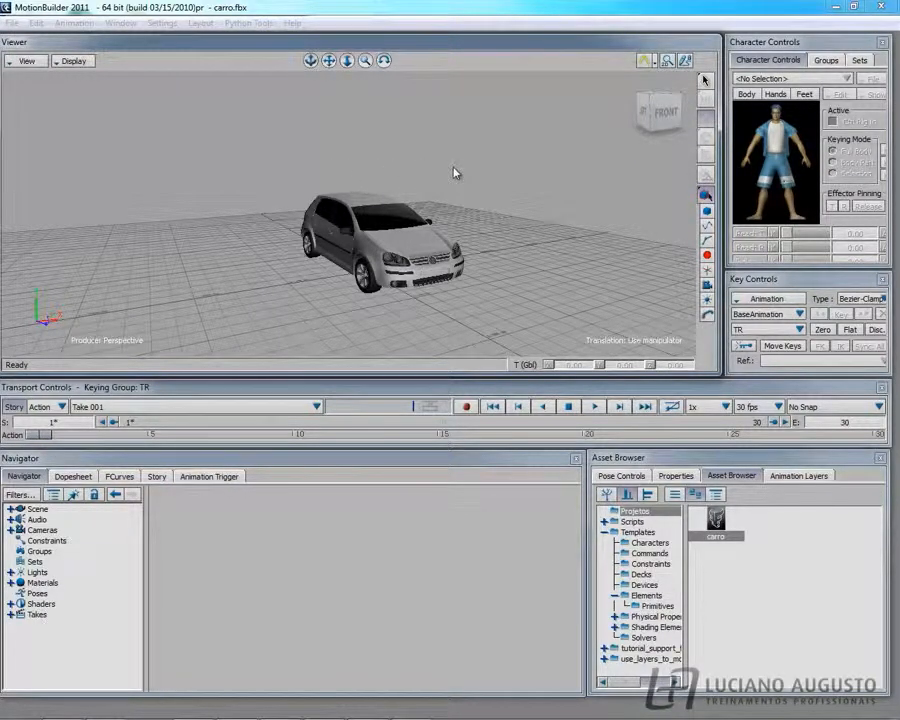
ctrl+drag(472, 173, 338, 203)
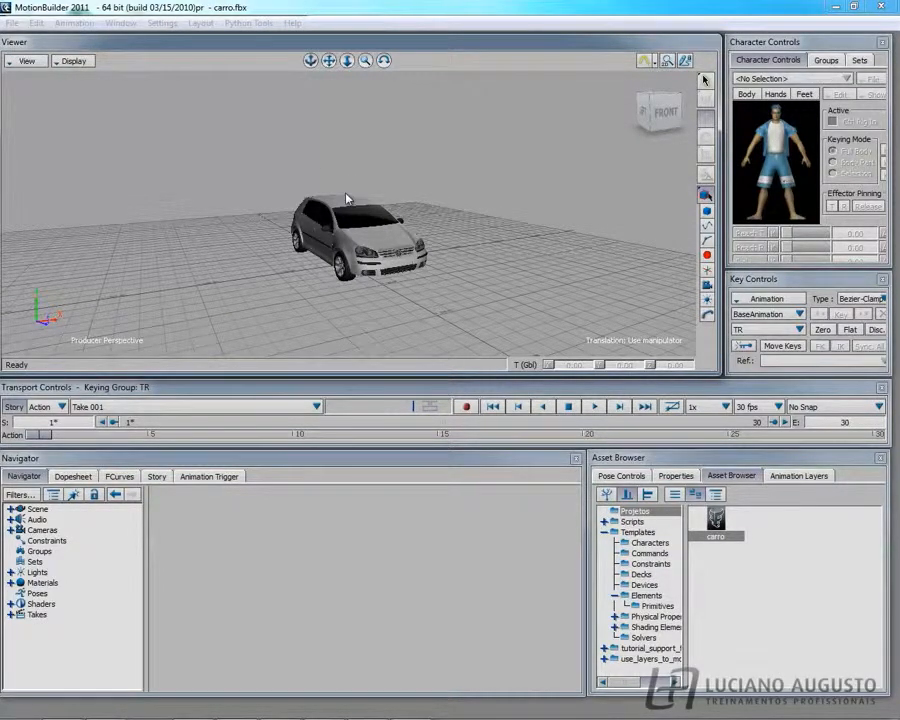
ctrl+shift+drag(347, 199, 240, 169)
shift+drag(342, 173, 447, 218)
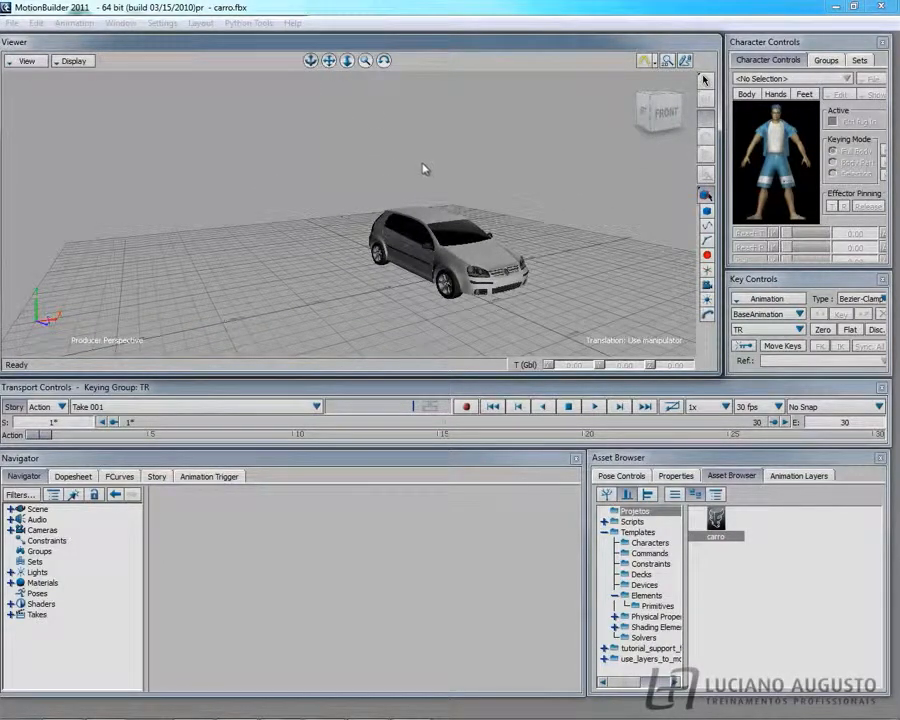
ctrl+shift+drag(422, 232, 492, 275)
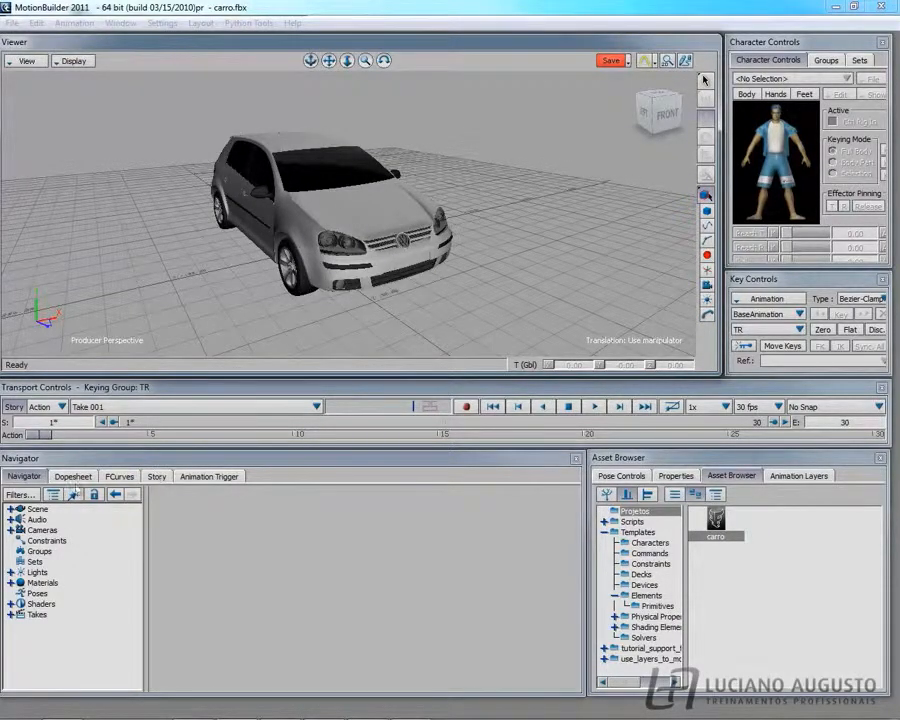
- Select the Carro object in the scene hierarchy and move it along the global X axis to about -13.76
click(10, 509)
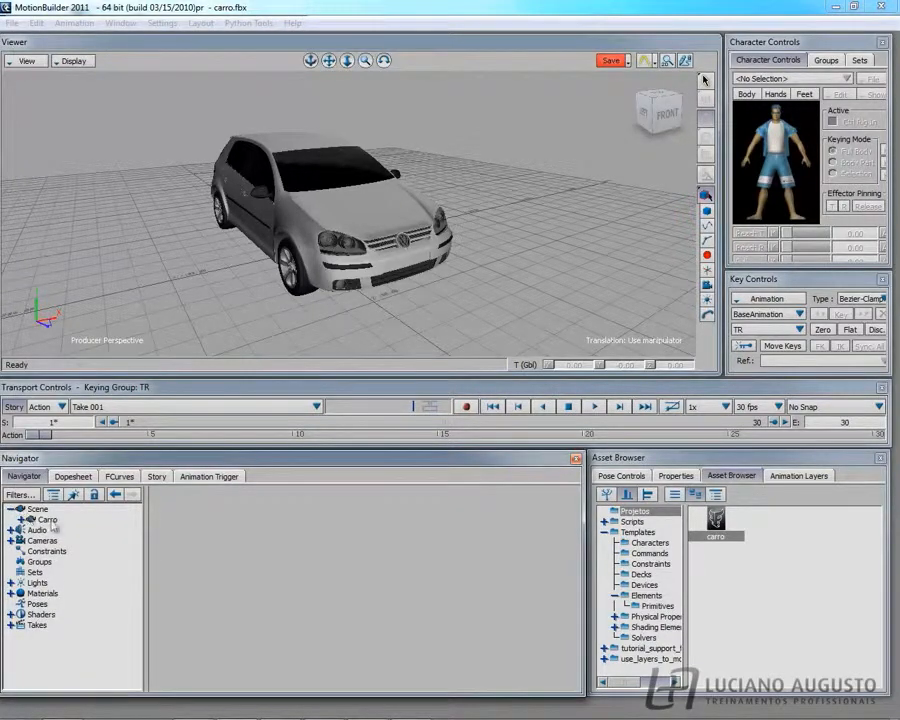
click(47, 520)
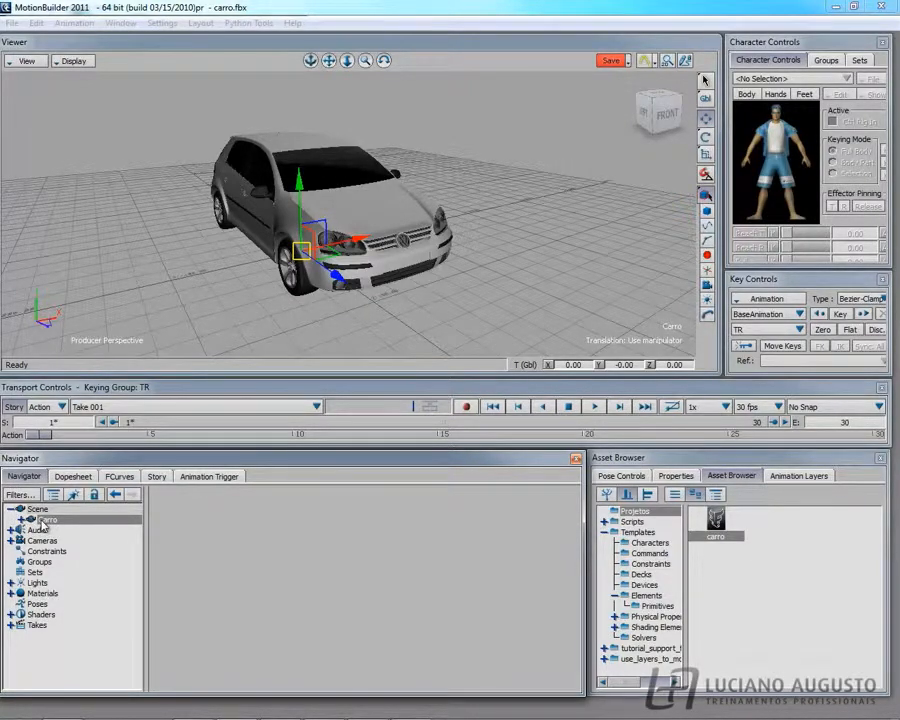
drag(355, 237, 201, 288)
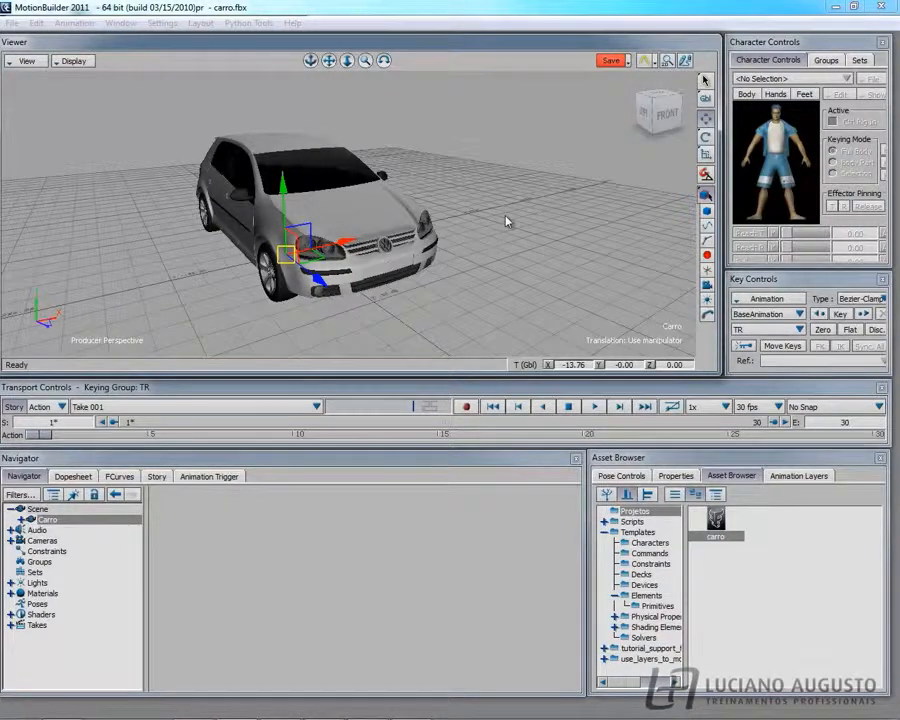
- Move the car across the ground to about X -20.15 and Z 13.47, keeping Y at 0
ctrl+shift+drag(507, 222, 455, 253)
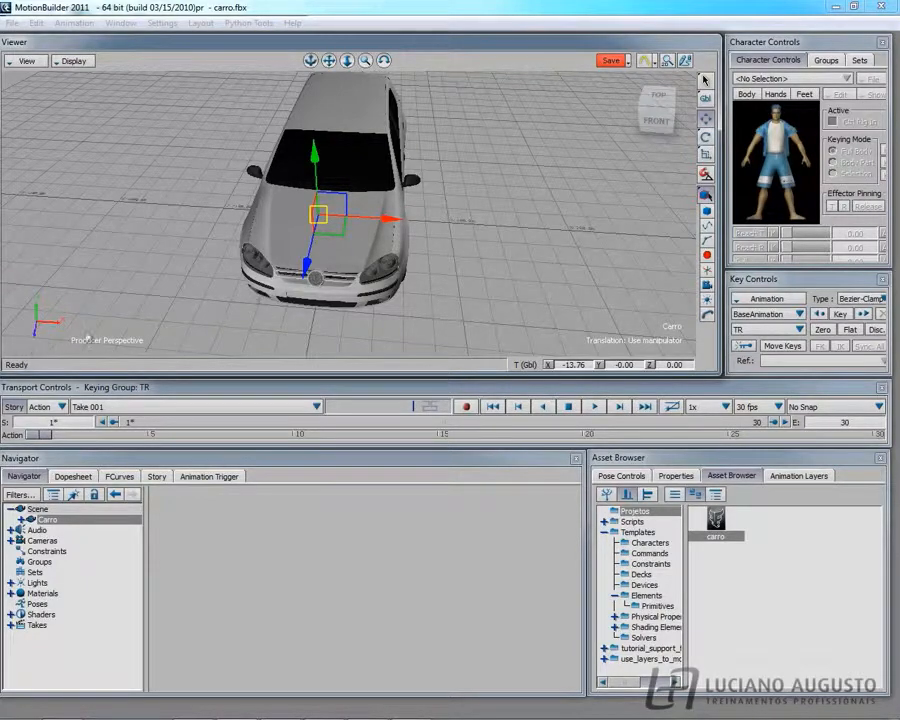
scroll(458, 255, down, 1)
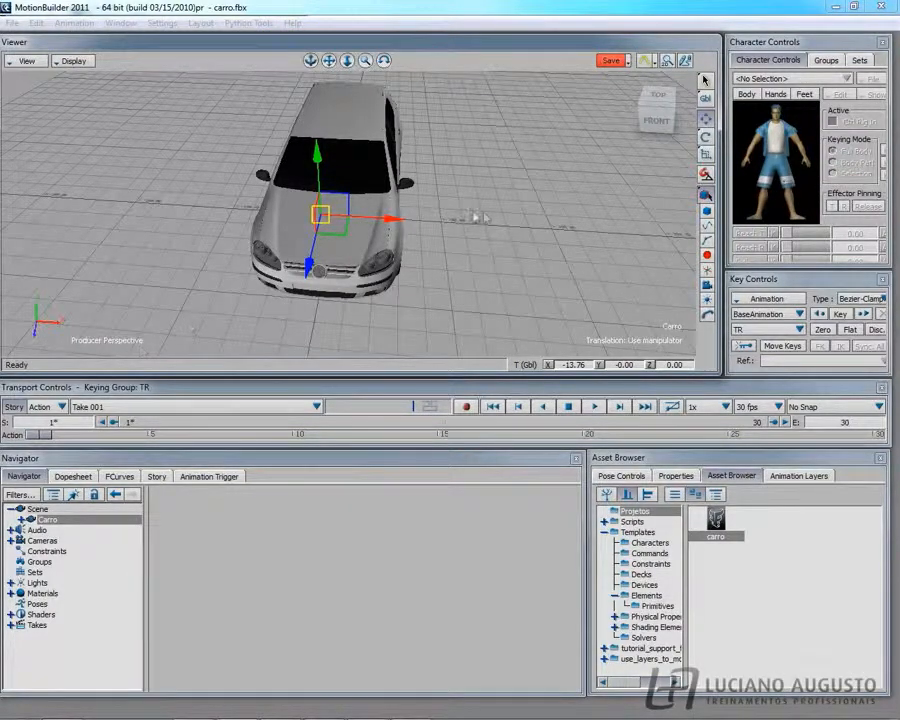
mouse_move(280, 296)
ctrl+shift+mouse_down()
mouse_move(370, 294)
mouse_move(297, 330)
mouse_move(264, 292)
ctrl+shift+mouse_up()
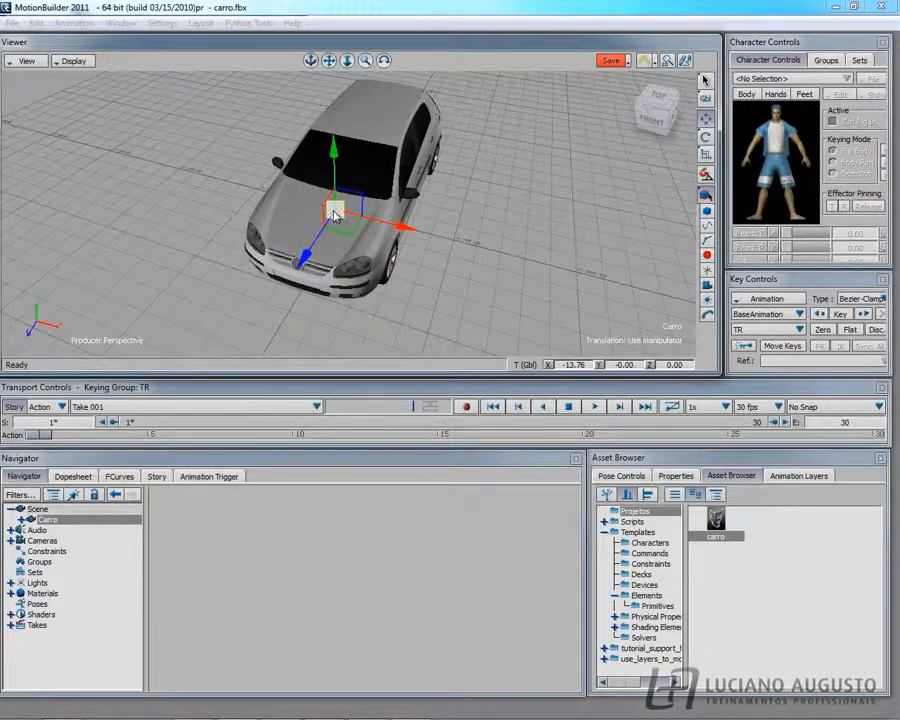
mouse_move(336, 214)
mouse_down()
mouse_move(327, 235)
mouse_move(464, 165)
mouse_move(460, 190)
mouse_move(268, 246)
mouse_move(140, 170)
mouse_move(110, 290)
mouse_move(200, 320)
mouse_move(418, 144)
mouse_move(352, 212)
mouse_move(210, 280)
mouse_move(30, 300)
mouse_move(3, 318)
mouse_move(311, 80)
mouse_move(354, 182)
mouse_move(327, 280)
mouse_move(215, 317)
mouse_move(125, 326)
mouse_move(20, 180)
mouse_move(200, 228)
mouse_move(356, 137)
mouse_move(343, 212)
mouse_up()
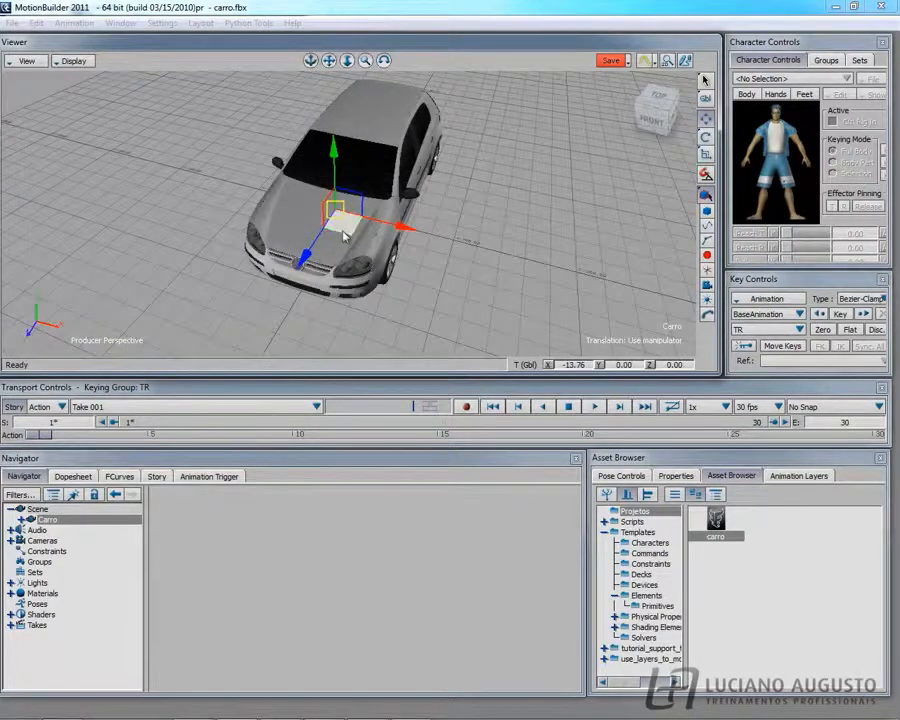
drag(403, 229, 340, 182)
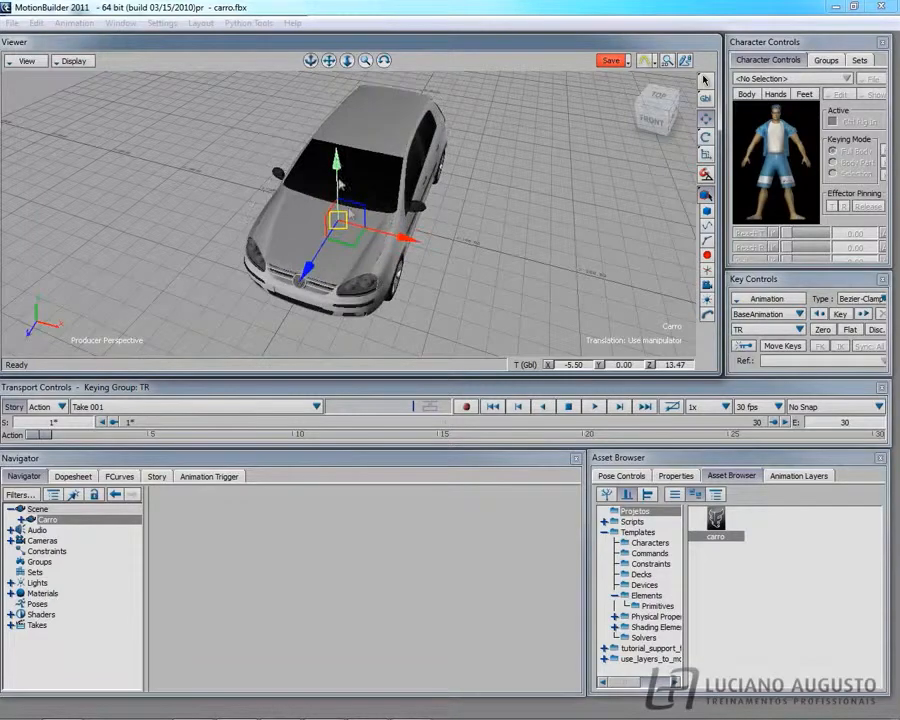
drag(405, 240, 328, 243)
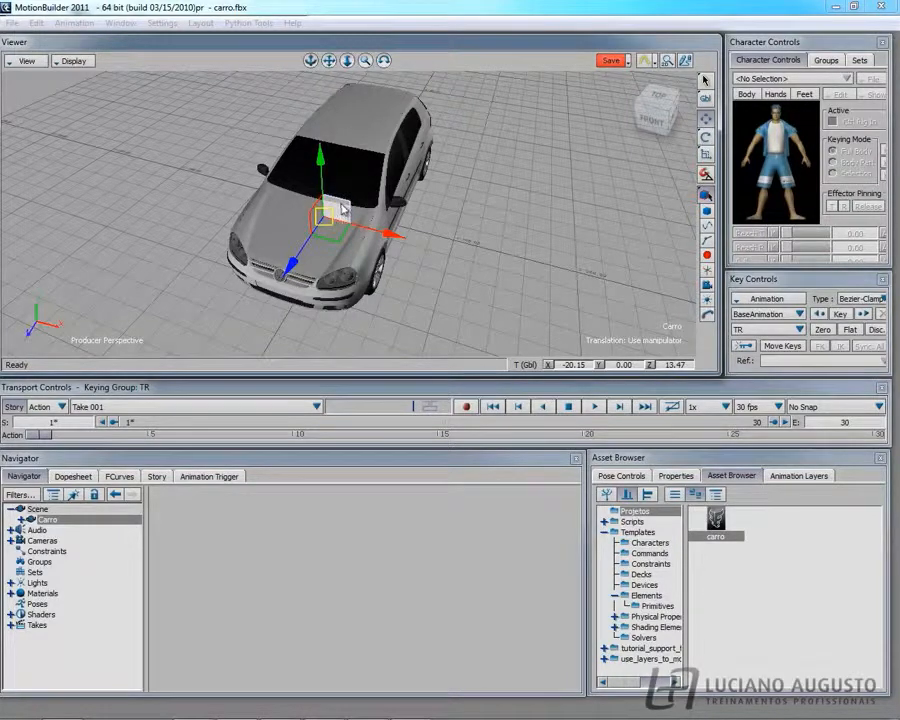
- Try moving the car along the manipulator's planes, undo the trial moves, and leave it at about X -13.26
drag(342, 208, 554, 245)
key(ctrl+z)
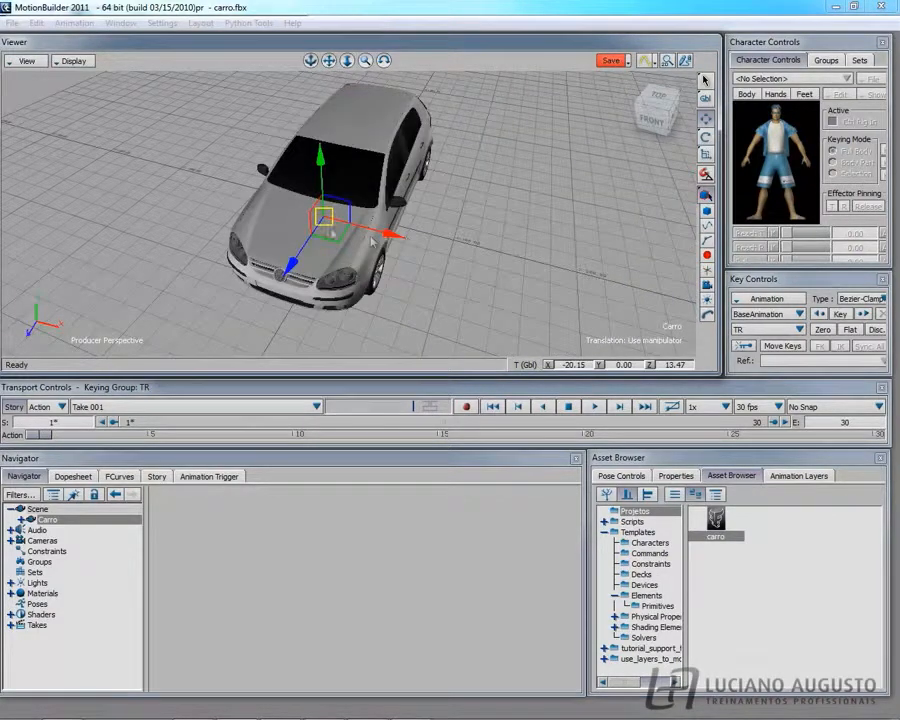
drag(340, 243, 556, 308)
drag(315, 220, 392, 235)
key(ctrl+z)
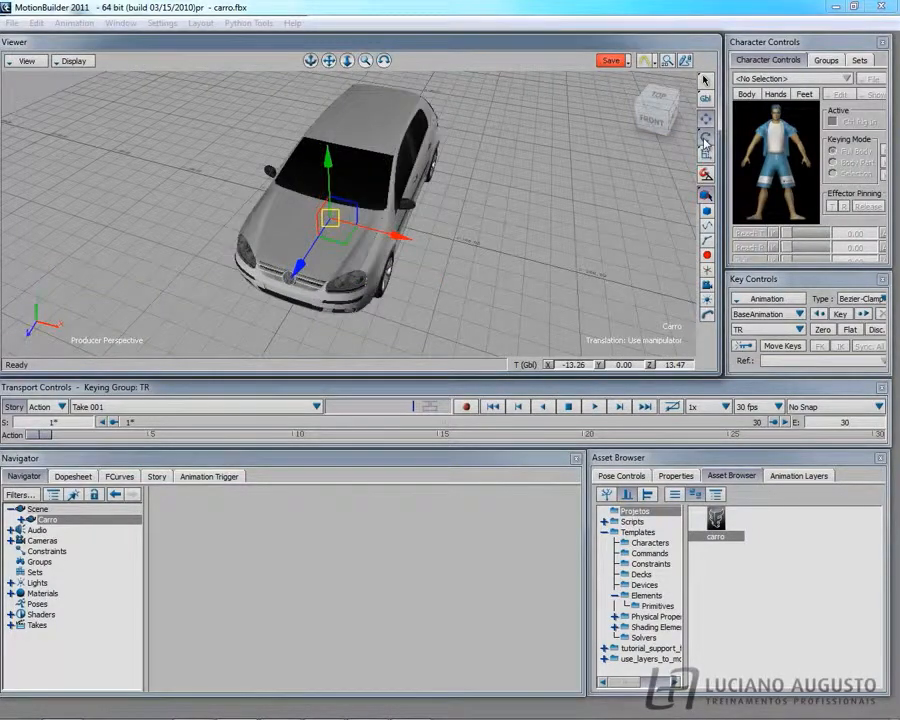
- Try the Rotate tool on the car about the Z axis, about the X axis and freely, undoing each rotation
click(704, 140)
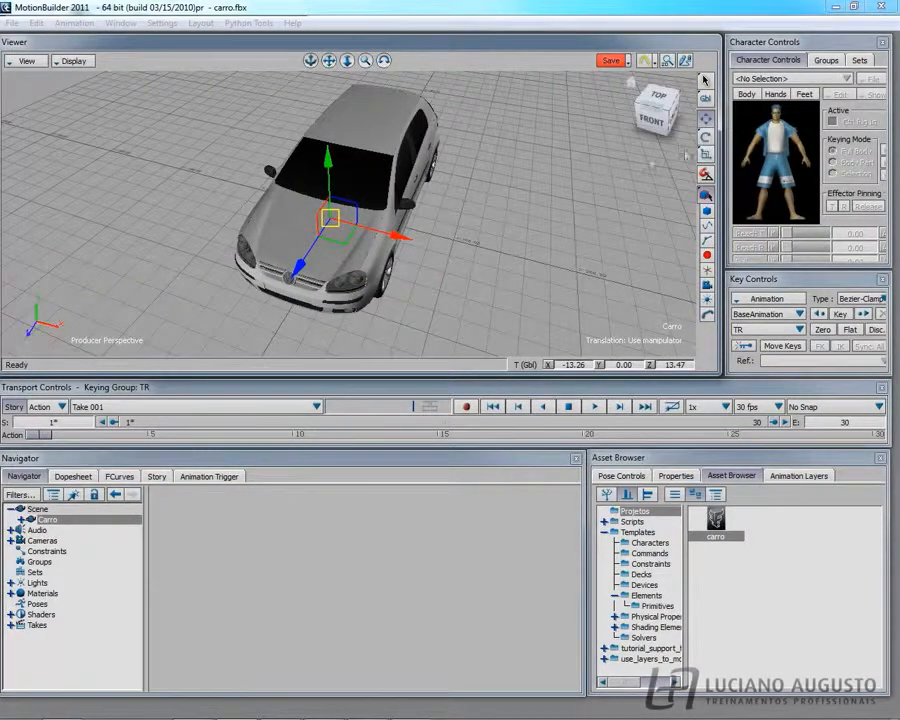
click(706, 140)
drag(378, 172, 548, 390)
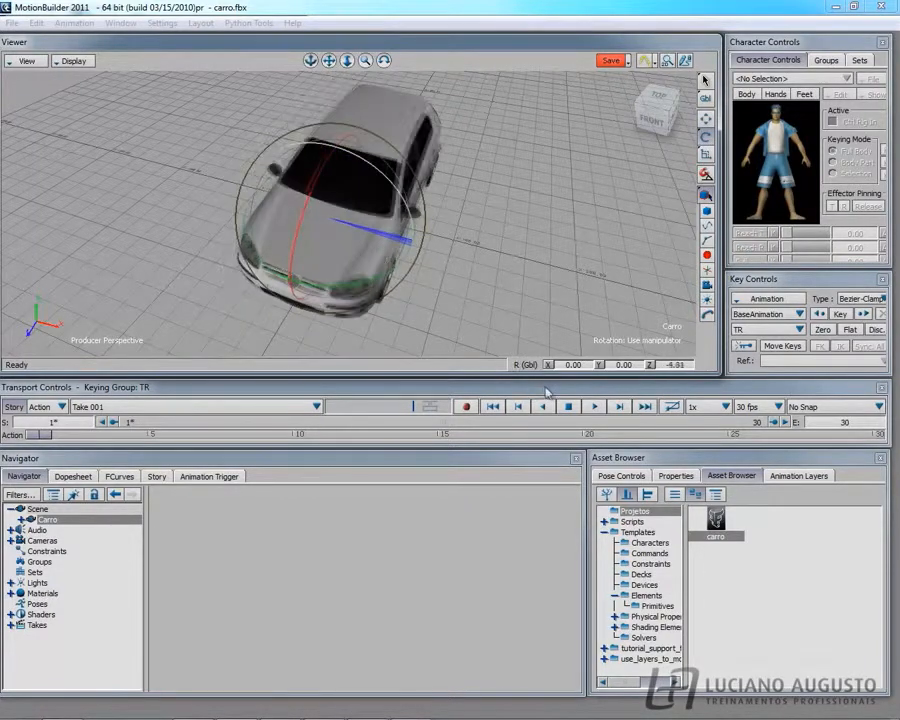
key(ctrl+z)
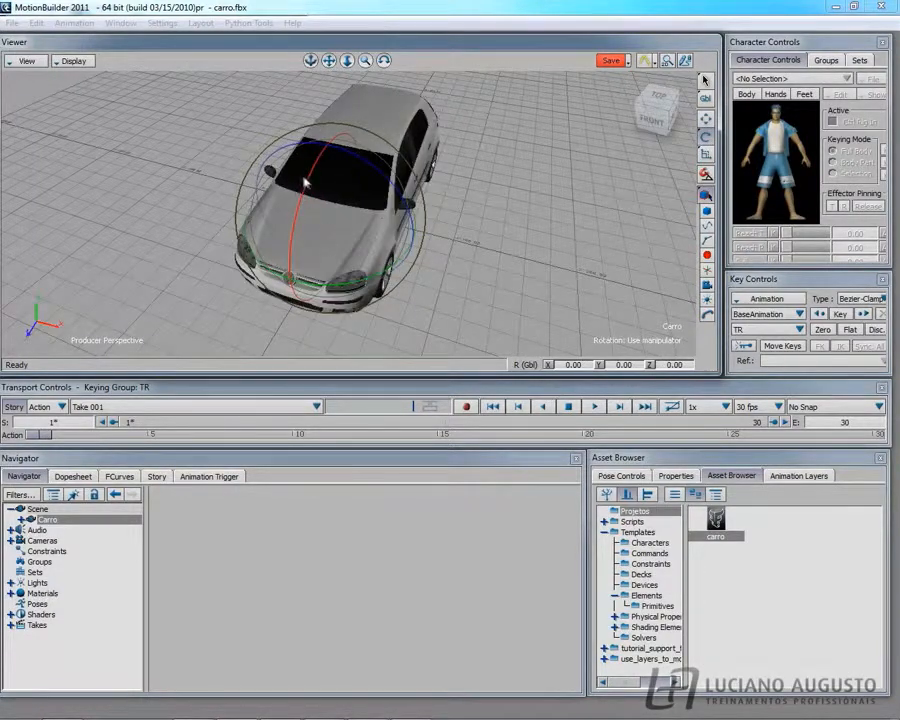
drag(305, 182, 308, 153)
key(ctrl+z)
mouse_move(341, 228)
mouse_down()
mouse_move(348, 213)
mouse_move(384, 235)
mouse_move(300, 112)
mouse_move(298, 93)
mouse_move(240, 200)
mouse_move(368, 277)
mouse_move(451, 270)
mouse_move(432, 147)
mouse_move(248, 212)
mouse_move(290, 250)
mouse_move(300, 220)
mouse_move(378, 158)
mouse_move(352, 171)
mouse_move(346, 195)
mouse_move(355, 229)
mouse_up()
key(ctrl+z)
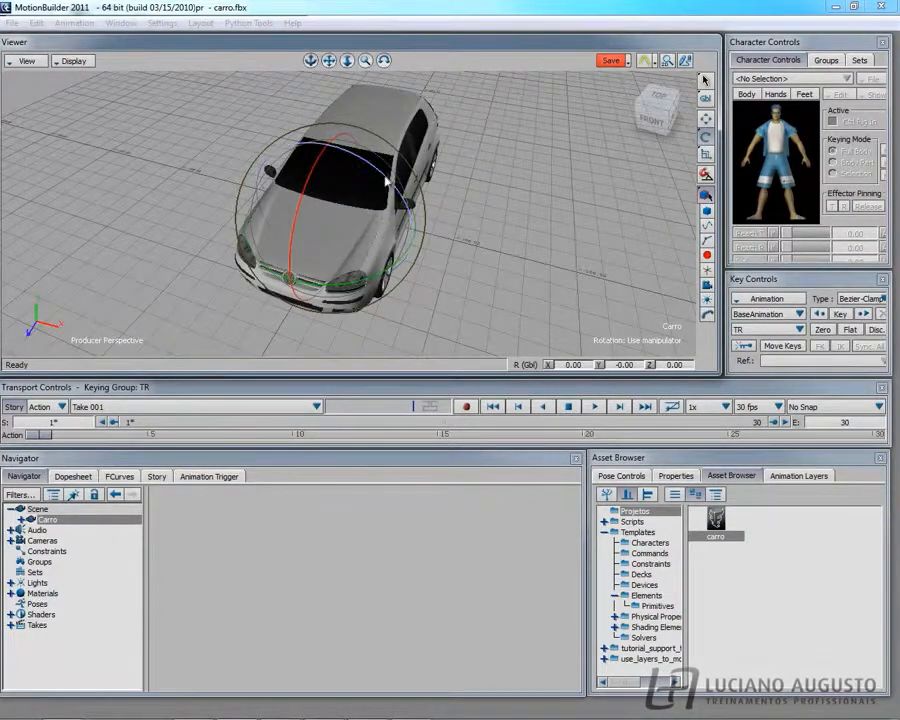
- Rotate the car to about X 8.91, Y -35.76 and Z 22.43
ctrl+shift+drag(185, 259, 293, 210)
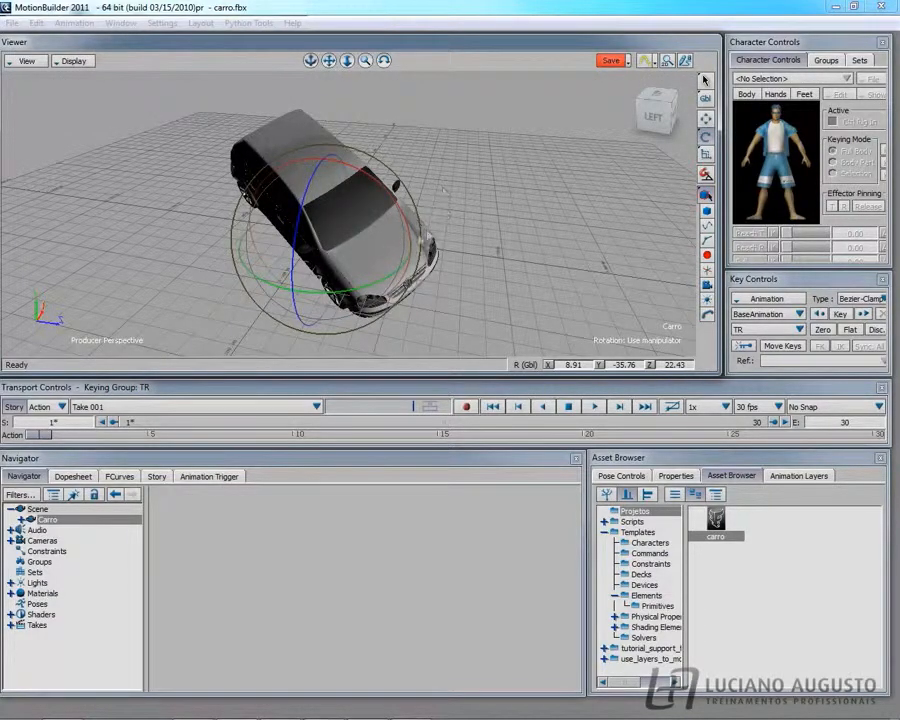
drag(296, 232, 260, 328)
- Switch the manipulator's reference mode to Local and try rotating the car about its local Z axis, undoing that rotation
click(707, 101)
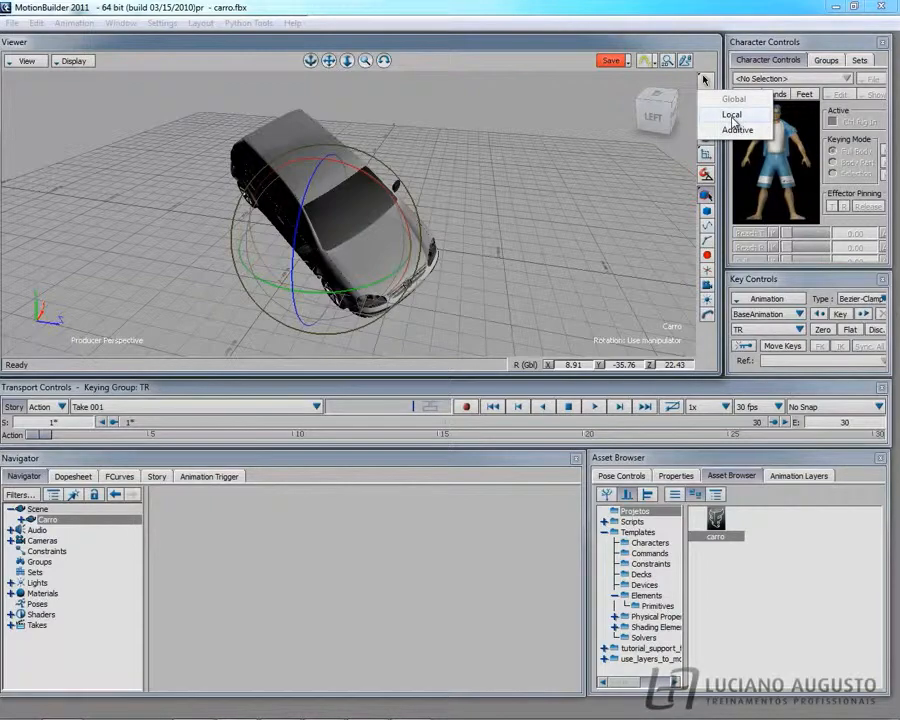
click(733, 116)
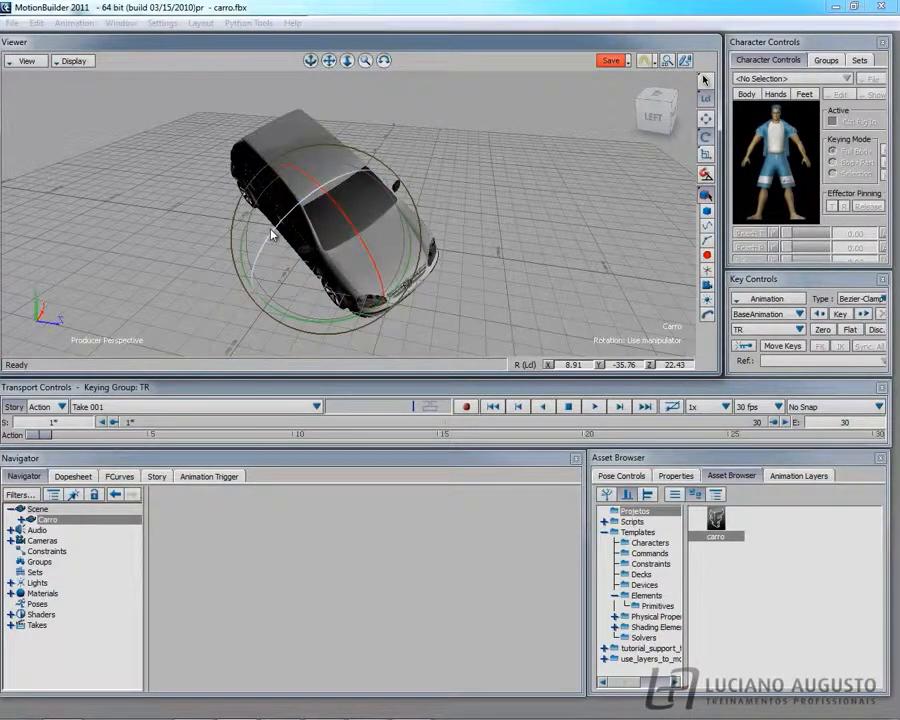
drag(270, 235, 322, 222)
key(ctrl+z)
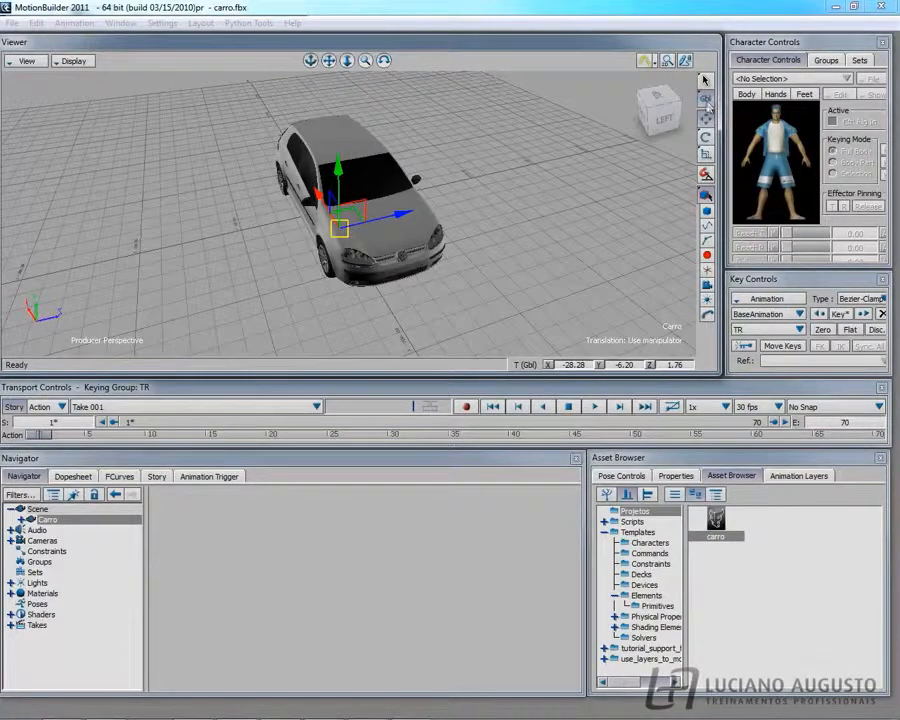
- Activate the Rotate tool on the car and set the manipulator's reference mode to Local
key(e)
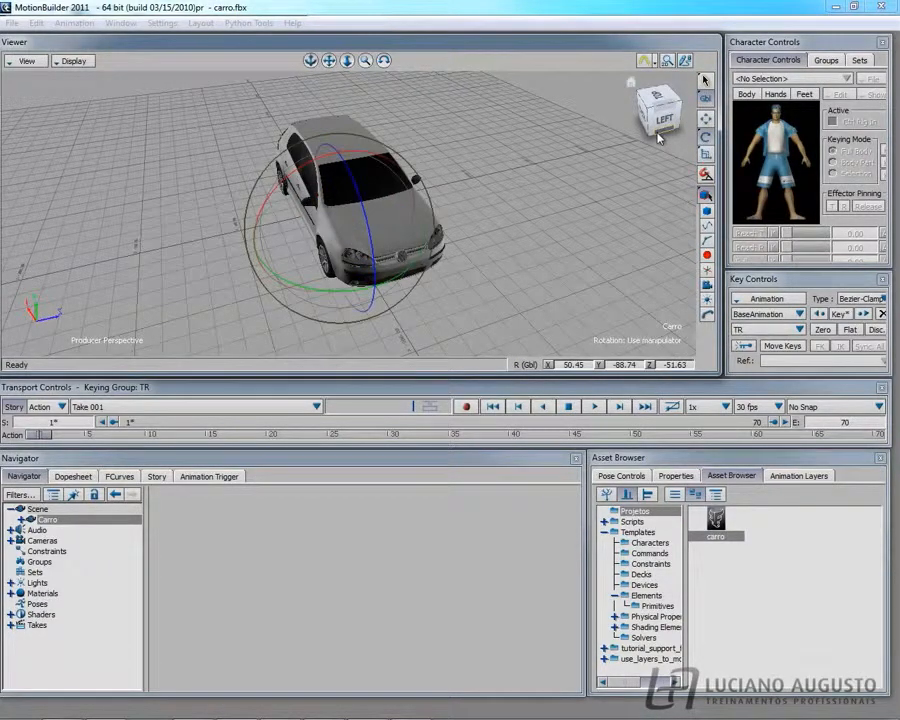
ctrl+shift+drag(207, 248, 259, 252)
click(706, 102)
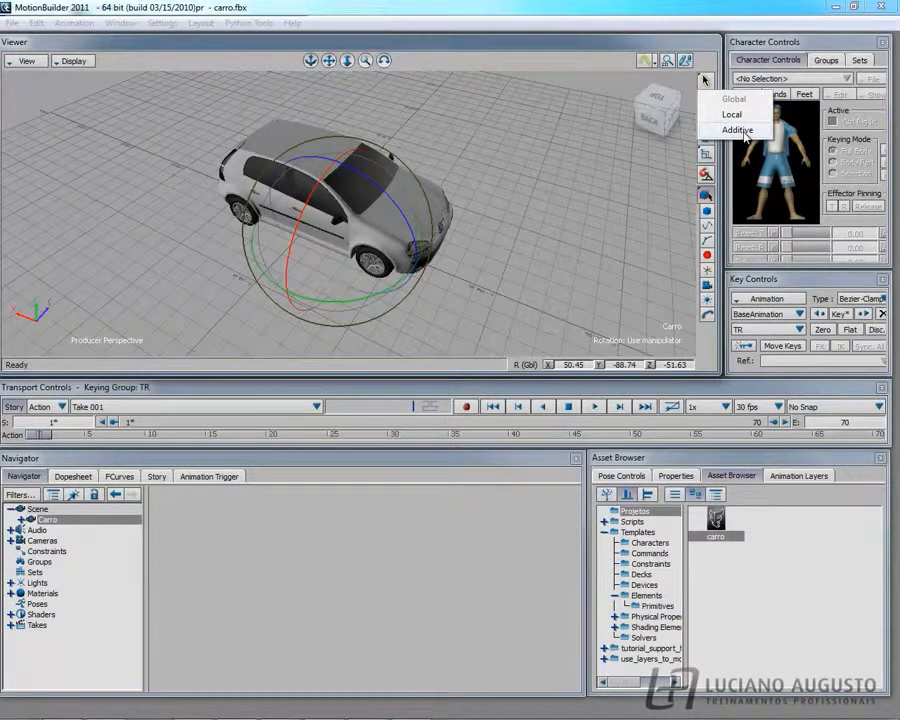
click(746, 116)
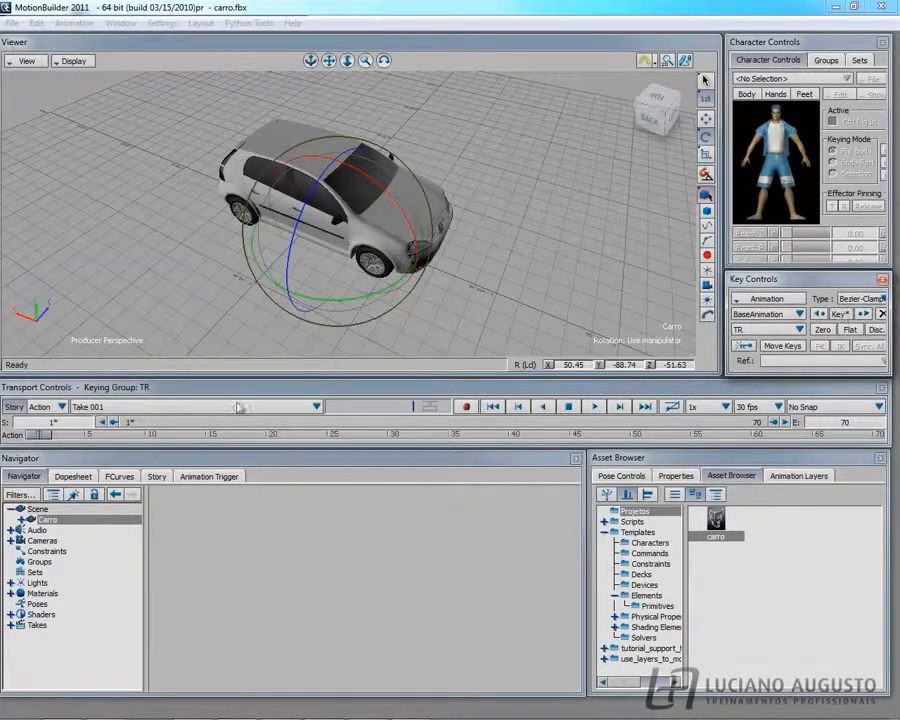
- At frame 70, rotate the car about its local X axis to about 150.61, key the pose and scrub back to frame 1
drag(38, 436, 876, 466)
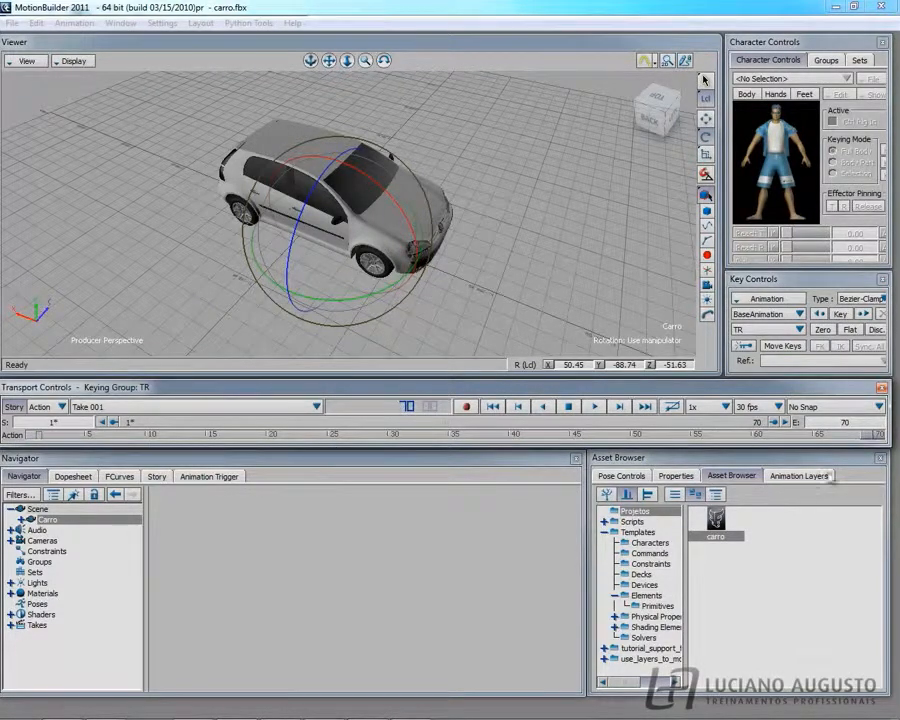
drag(374, 184, 866, 450)
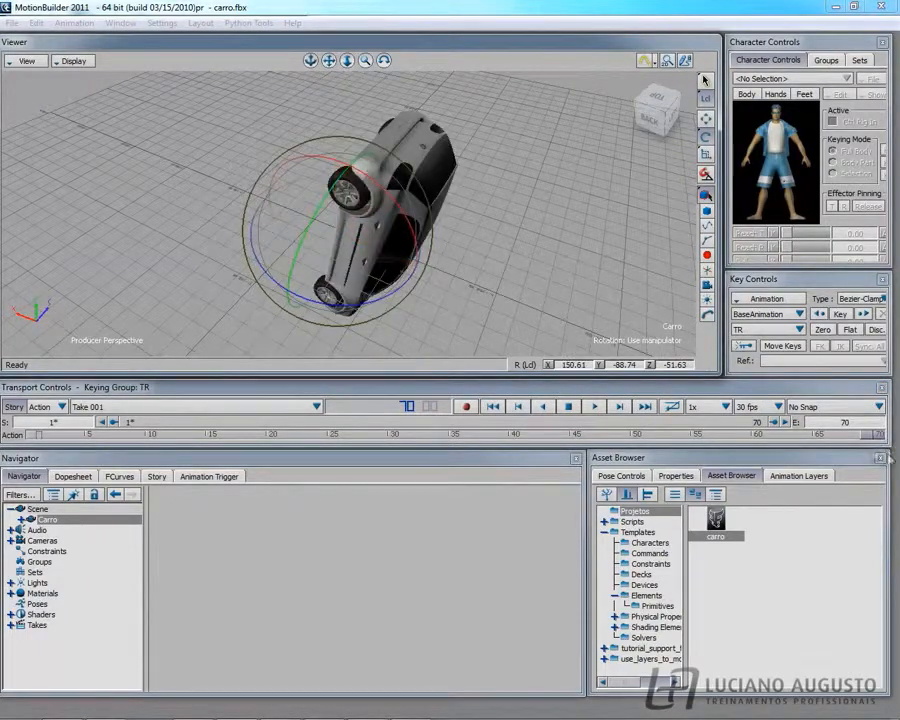
click(841, 314)
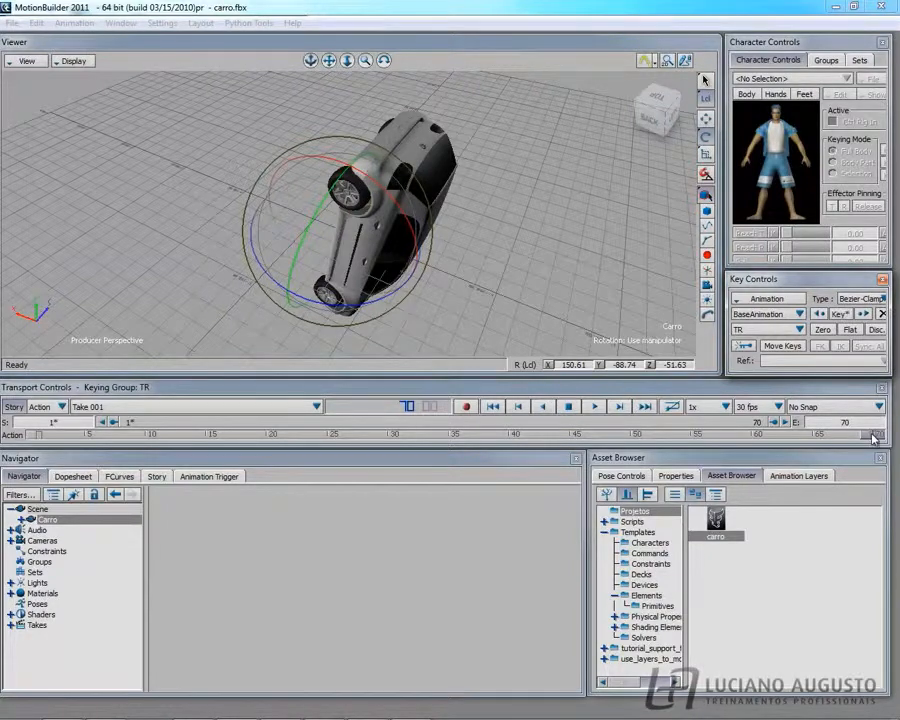
mouse_move(874, 438)
mouse_down()
mouse_move(2, 430)
mouse_move(878, 436)
mouse_up()
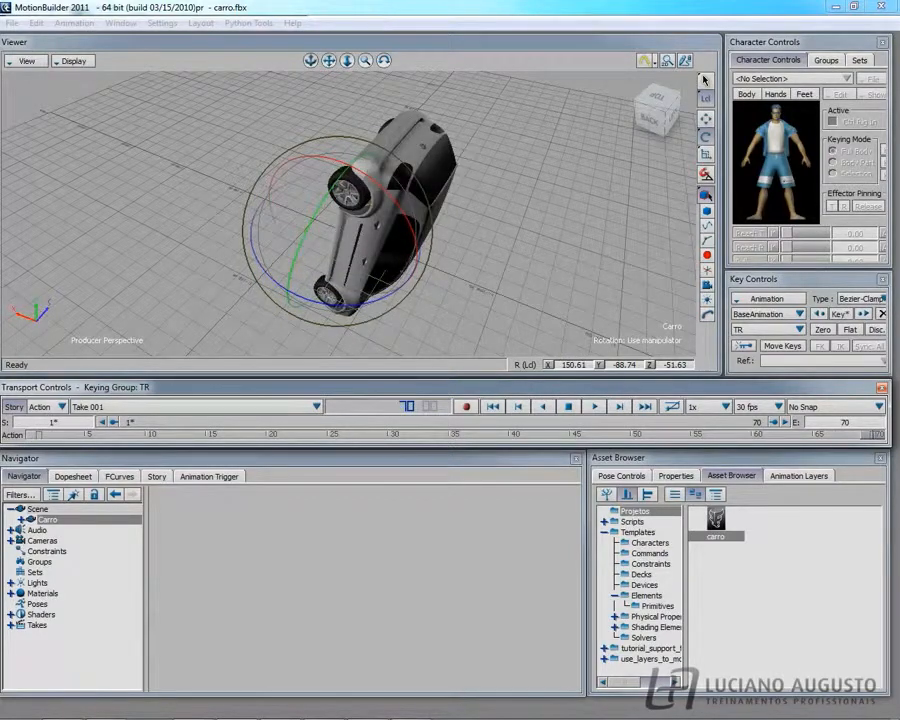
drag(870, 434, 6, 452)
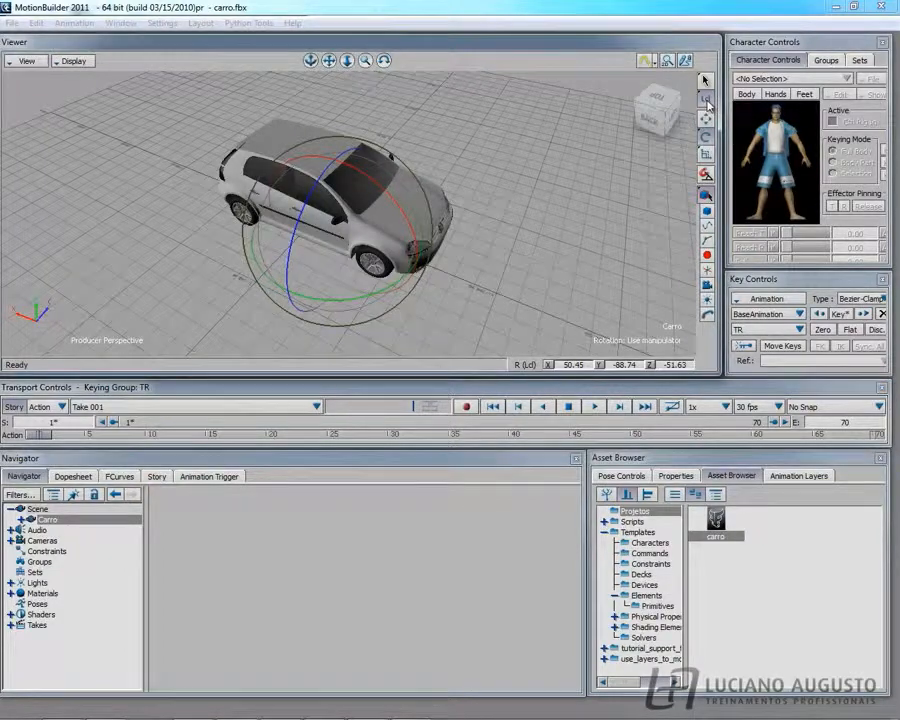
- Switch the reference mode to Additive, rotate the car at frame 70 to about Z 539.43 and play the animation
click(706, 99)
click(738, 130)
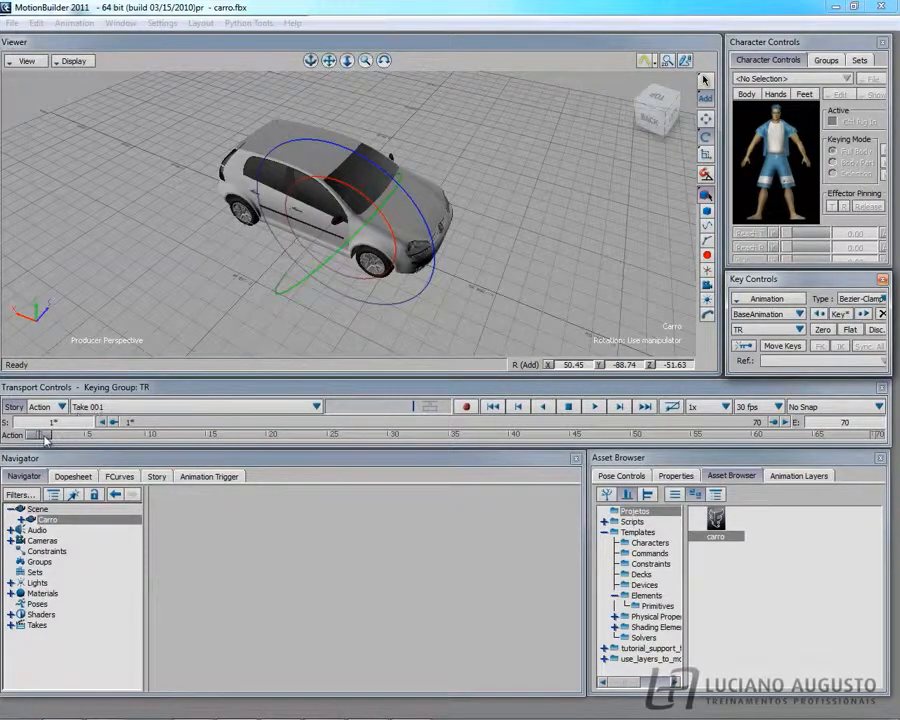
drag(44, 434, 875, 490)
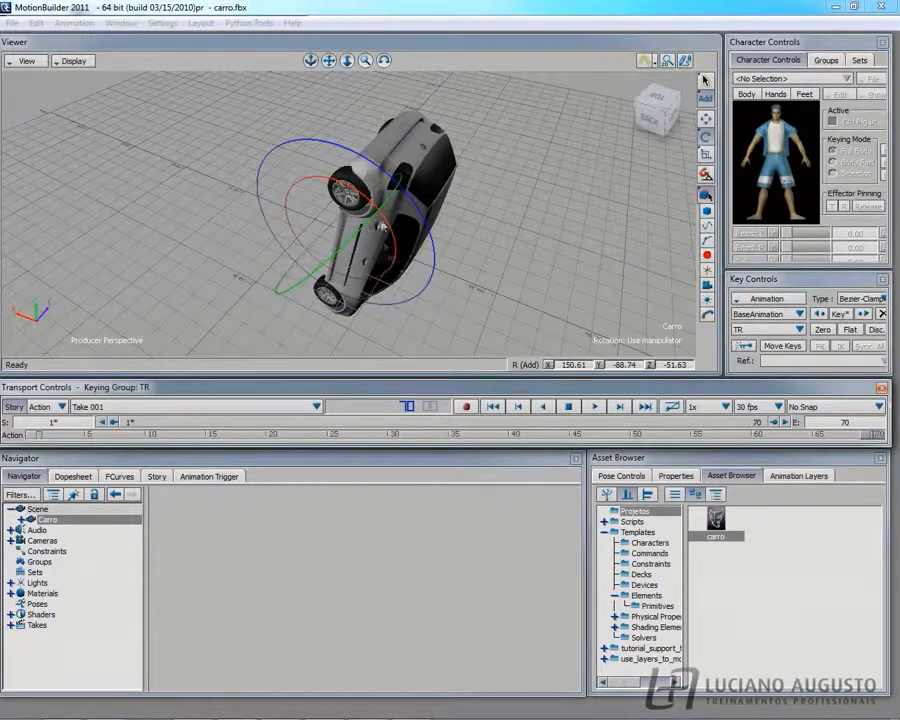
drag(345, 185, 495, 296)
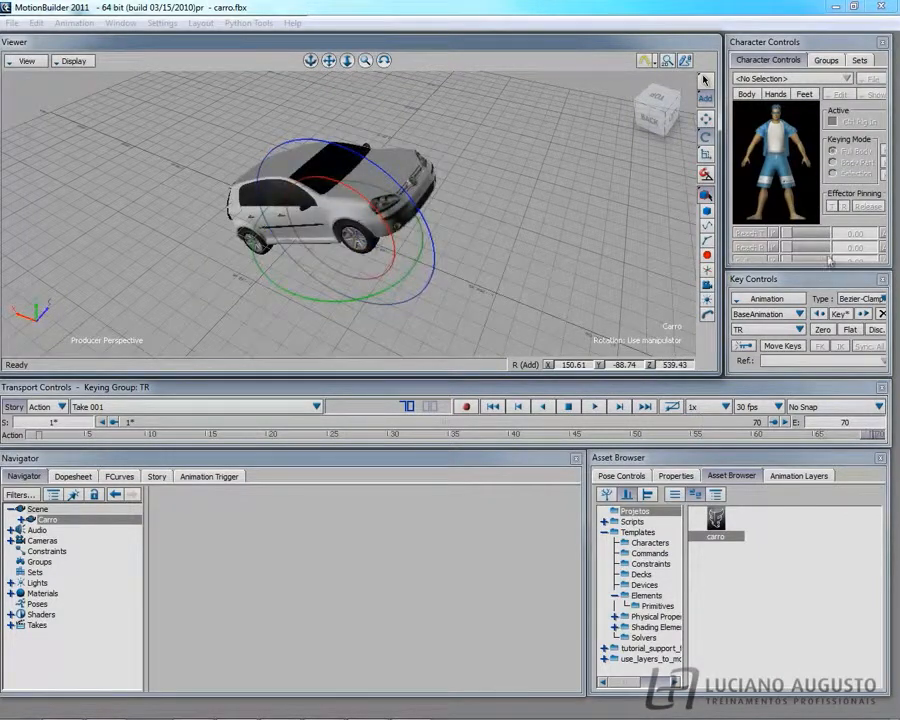
click(595, 407)
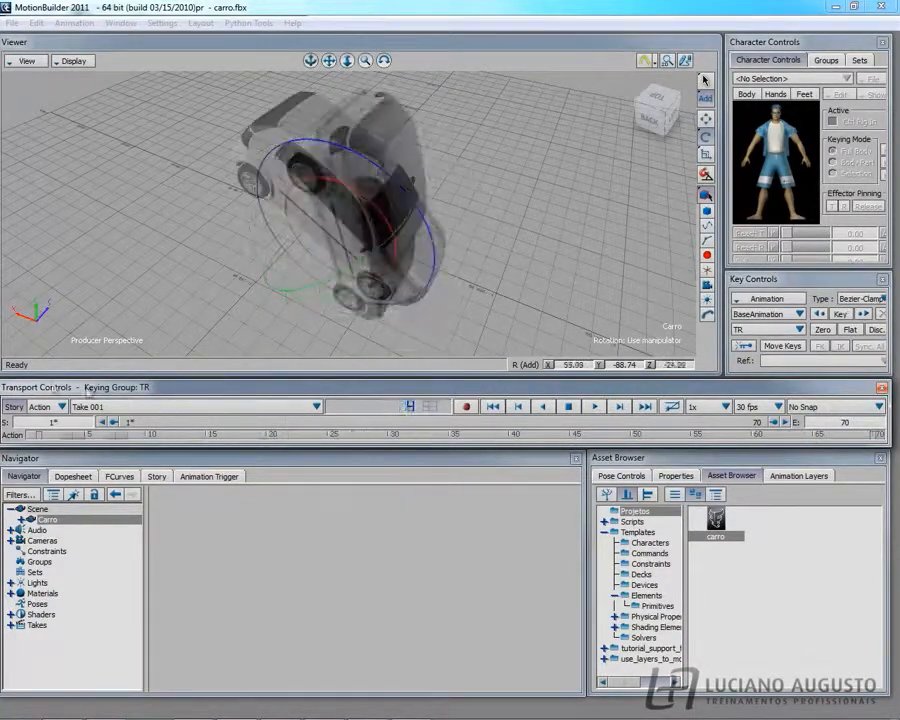
- Activate the Scale tool on the car and set its reference mode to Global
ctrl+shift+drag(533, 200, 508, 178)
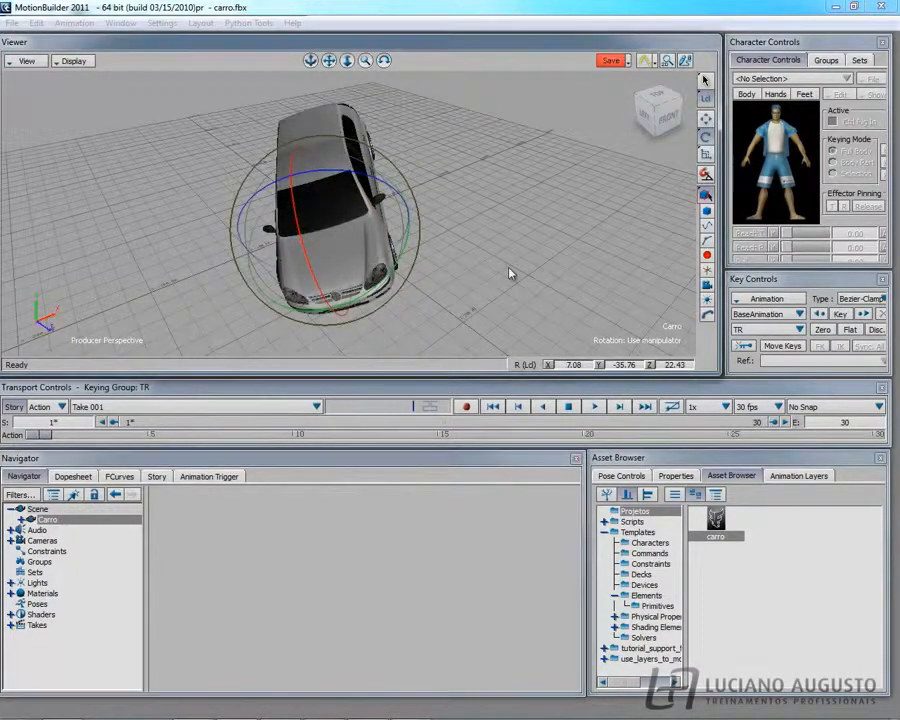
key(s)
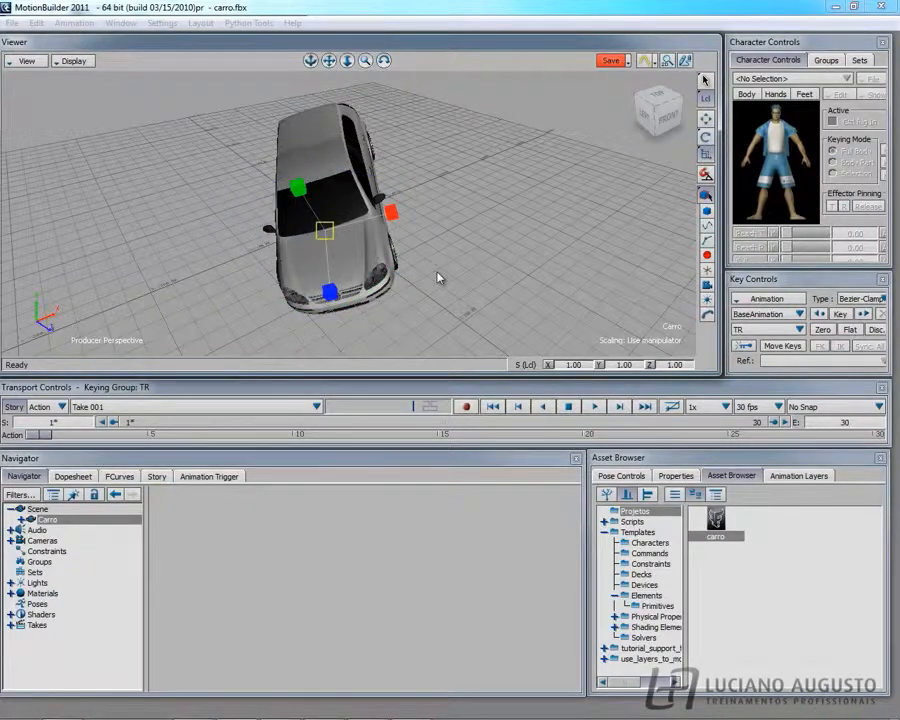
click(705, 99)
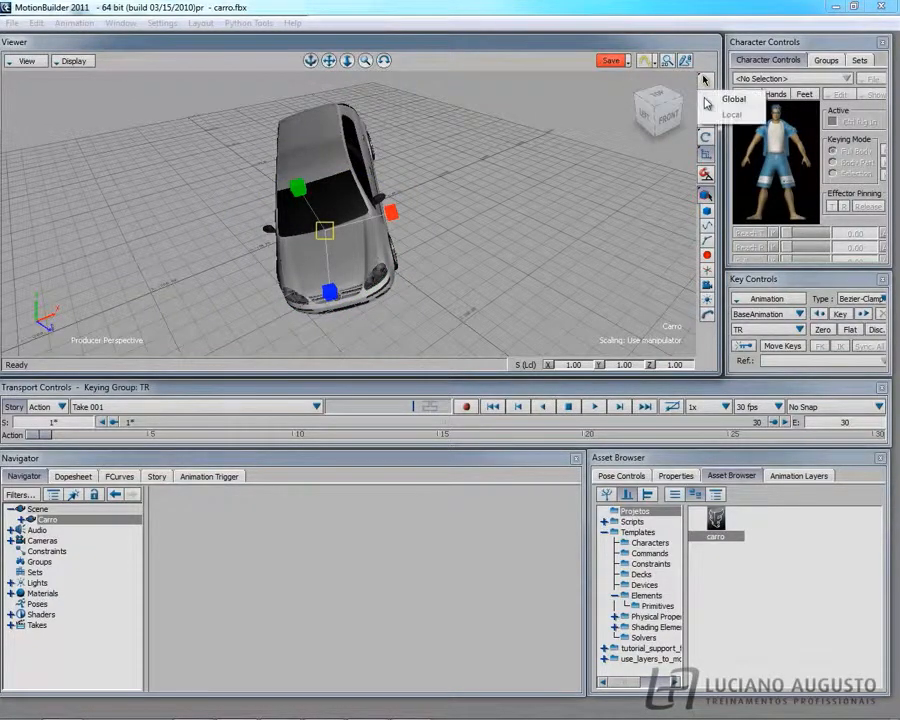
click(733, 100)
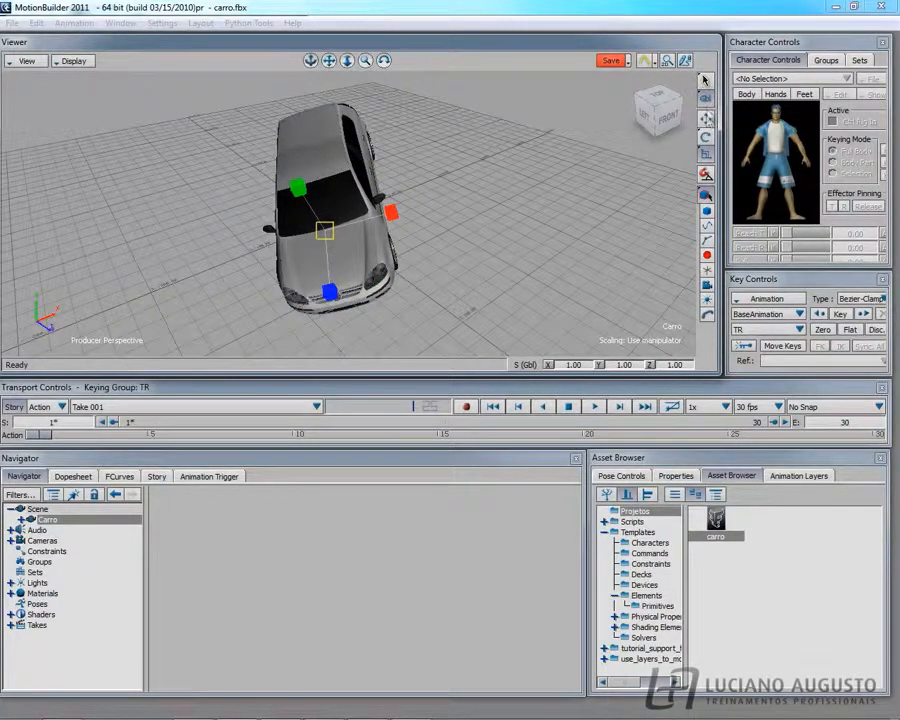
- Try scaling the car along the Z axis and the X axis, undoing the trial scaling
click(705, 120)
key(s)
mouse_move(333, 293)
mouse_down()
mouse_move(335, 344)
mouse_move(316, 277)
mouse_move(324, 292)
mouse_up()
mouse_move(391, 212)
mouse_down()
mouse_move(410, 214)
mouse_move(382, 209)
mouse_move(390, 211)
mouse_up()
key(ctrl+z)
- Switch to Scale Volumetric and try scaling the car to about X 0.45, Y 2.04 and Z 1.08, undoing both changes
click(707, 157)
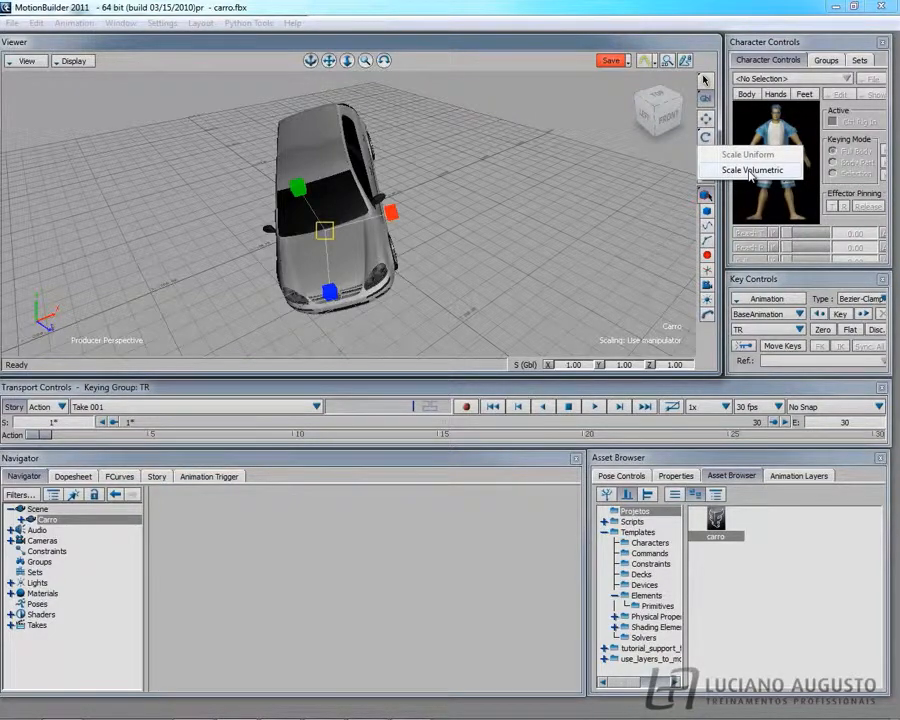
click(750, 172)
mouse_move(328, 293)
mouse_down()
mouse_move(322, 301)
mouse_move(345, 357)
mouse_move(326, 246)
mouse_move(345, 376)
mouse_move(317, 263)
mouse_move(322, 285)
mouse_up()
drag(395, 218, 358, 240)
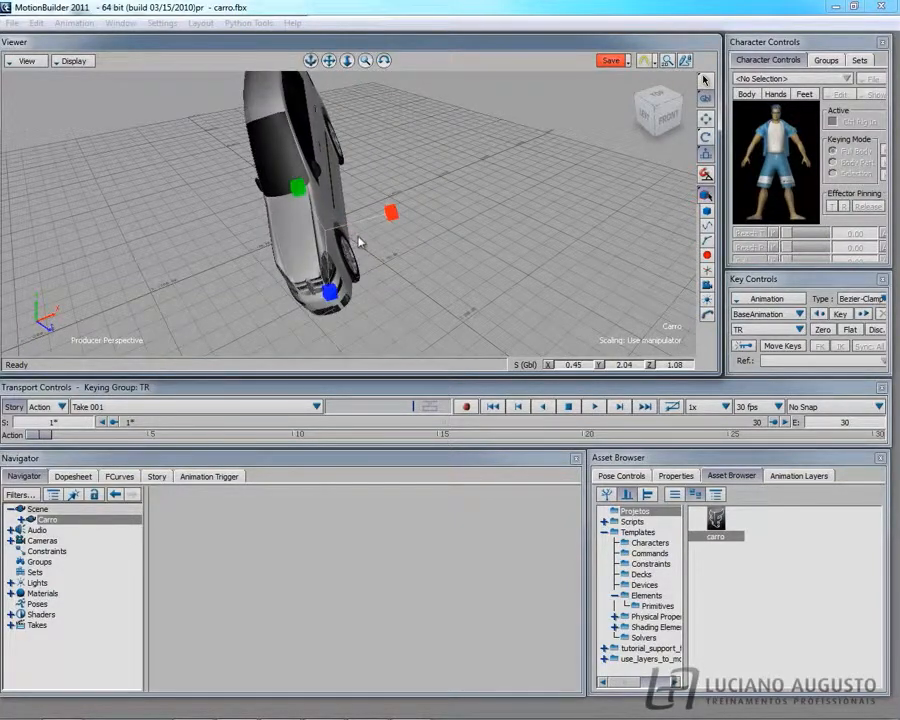
key(ctrl+z)
key(ctrl+z)
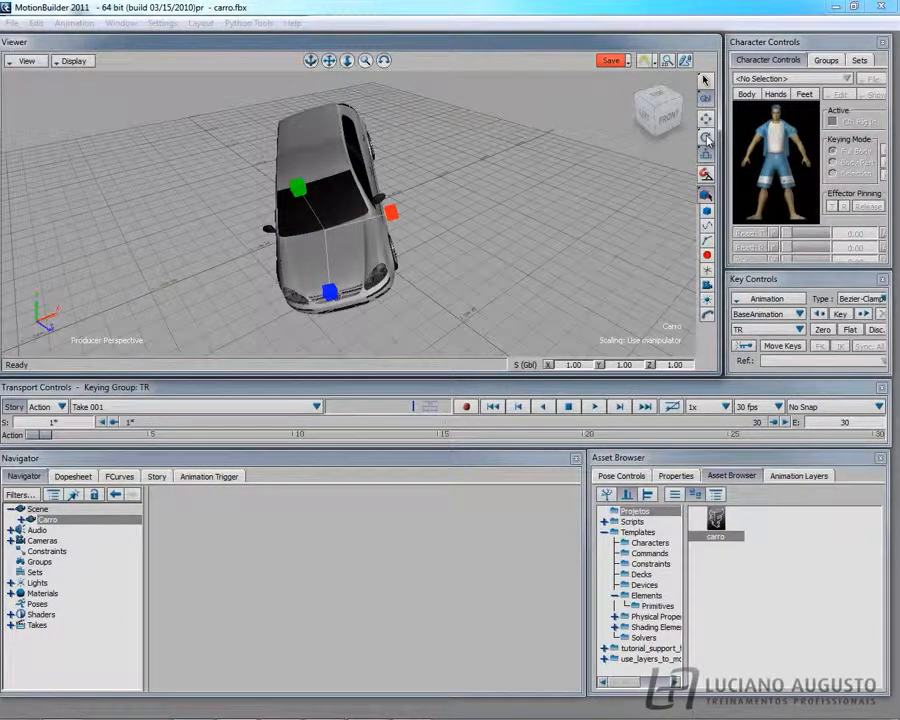
- Set the scaling mode to Scale Uniform and return it to Scale Volumetric
click(707, 158)
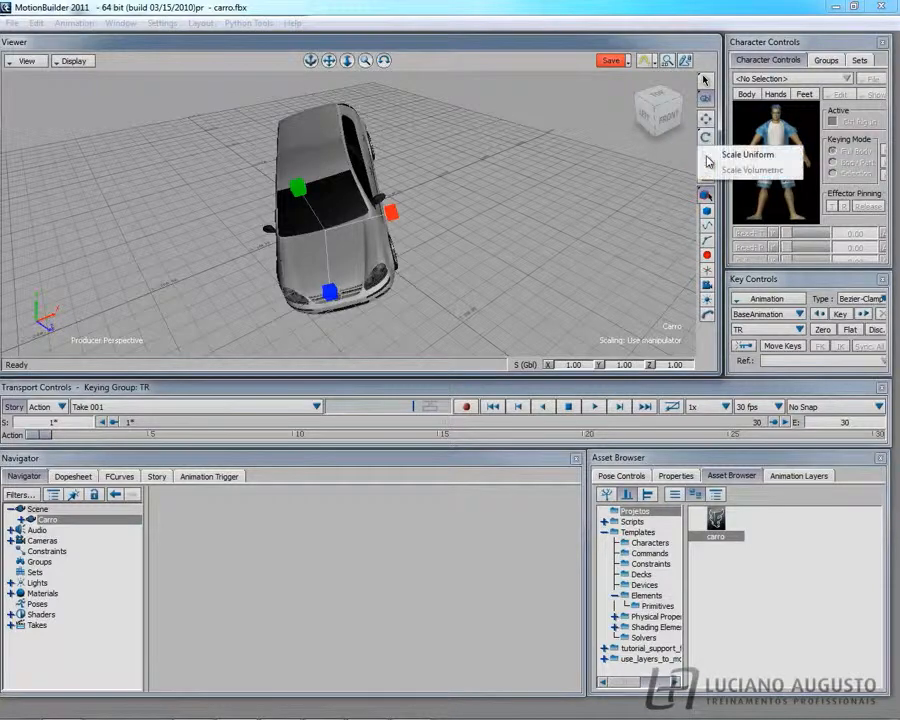
click(748, 156)
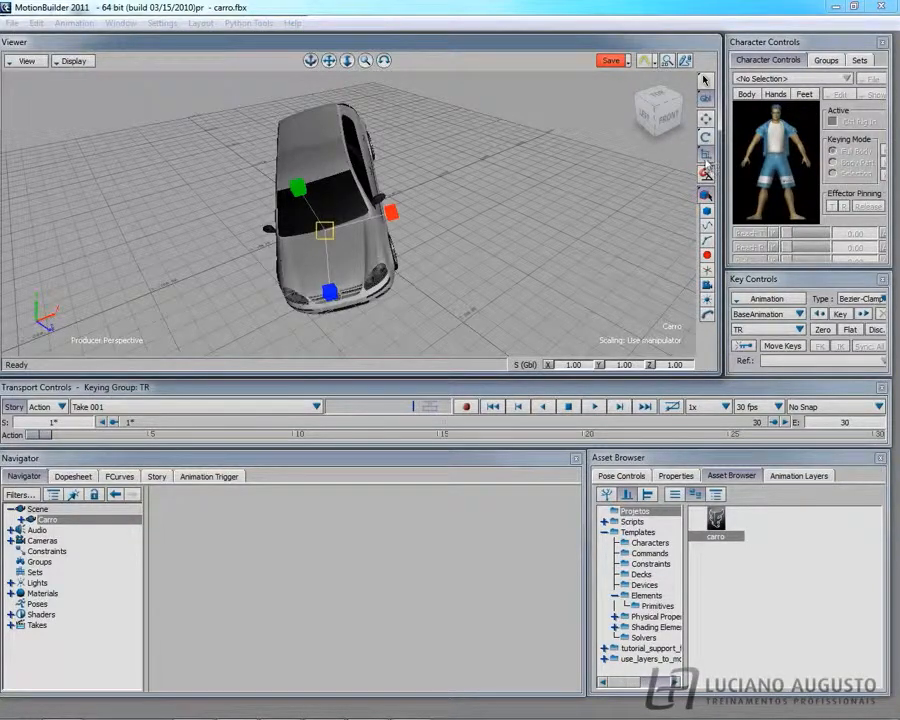
click(706, 161)
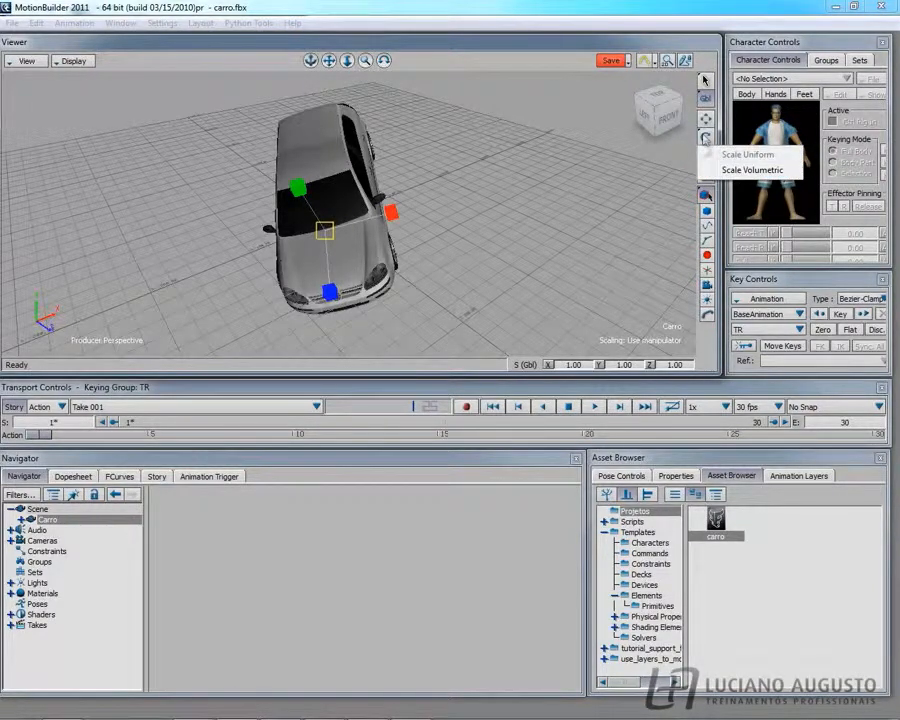
click(620, 178)
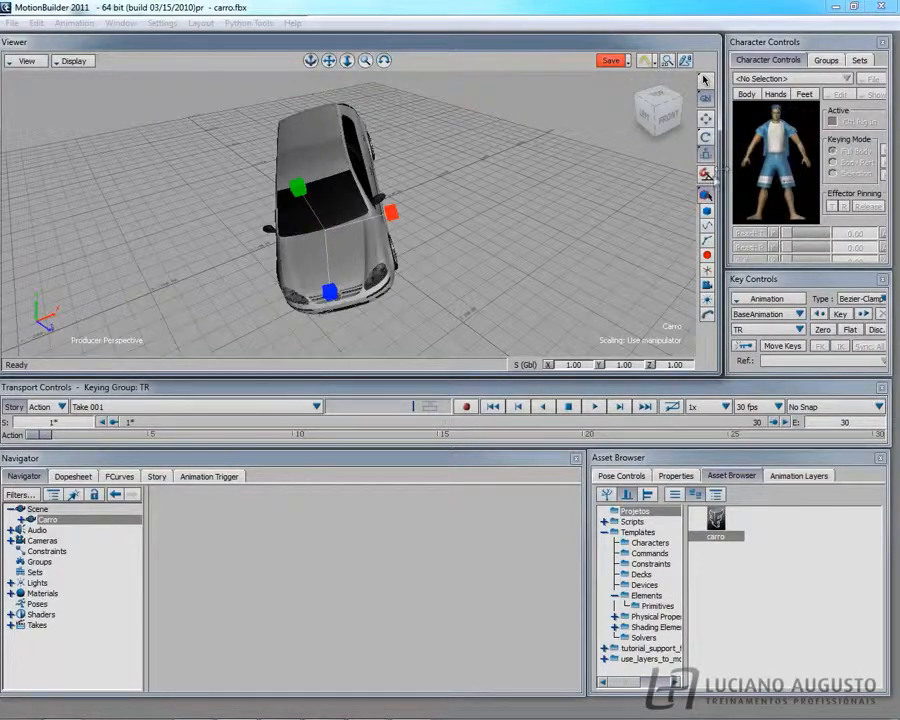
- Try volumetric scaling along Z and X to about X 0.71, Y 2.46 and Z 0.57, undoing both changes
drag(330, 298, 329, 250)
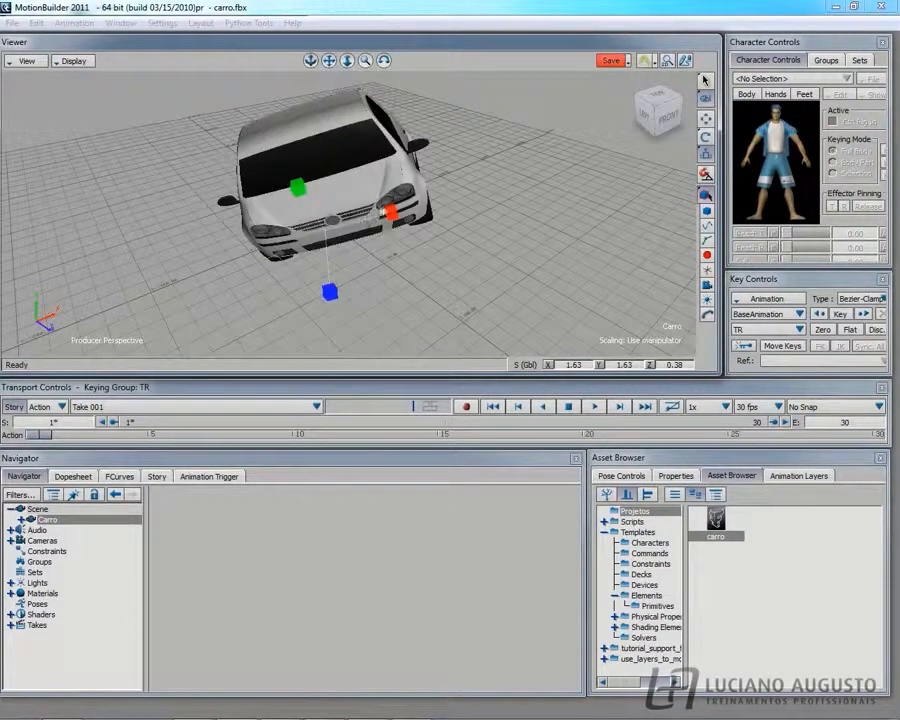
drag(391, 213, 367, 240)
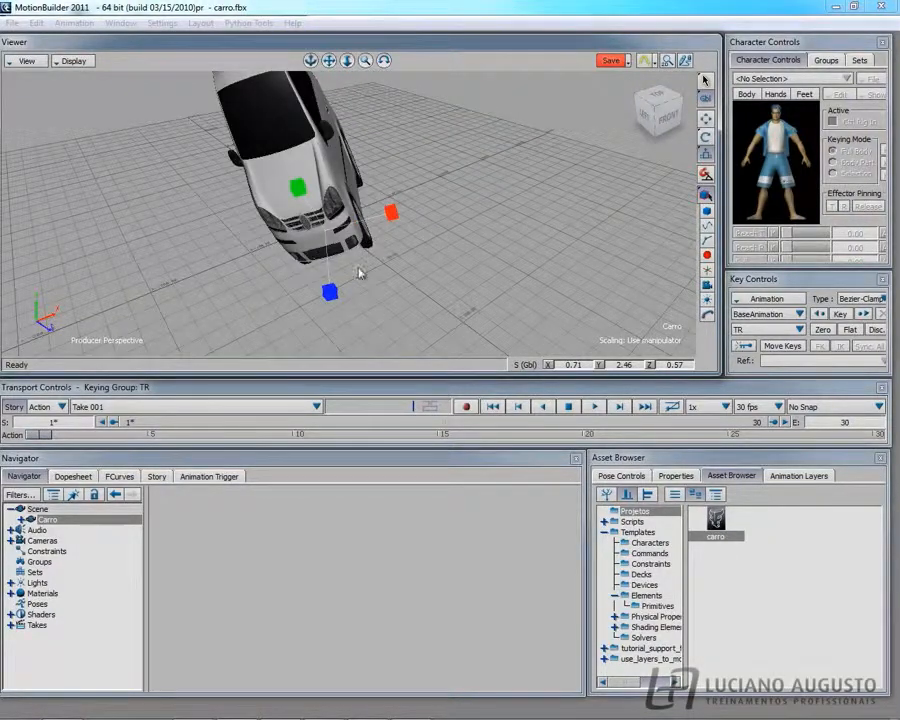
key(ctrl+z)
key(ctrl+z)
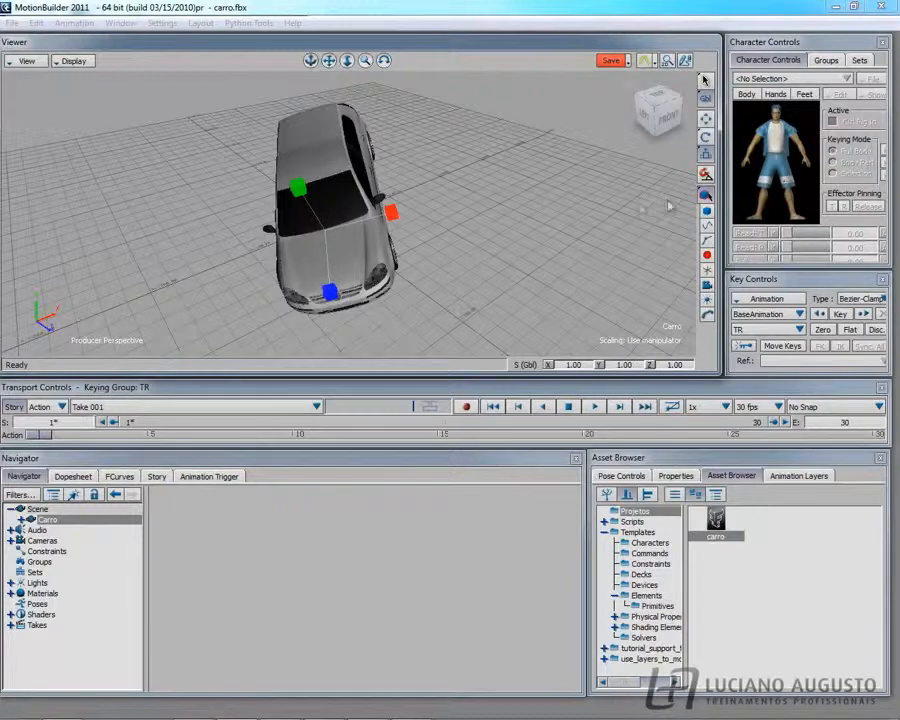